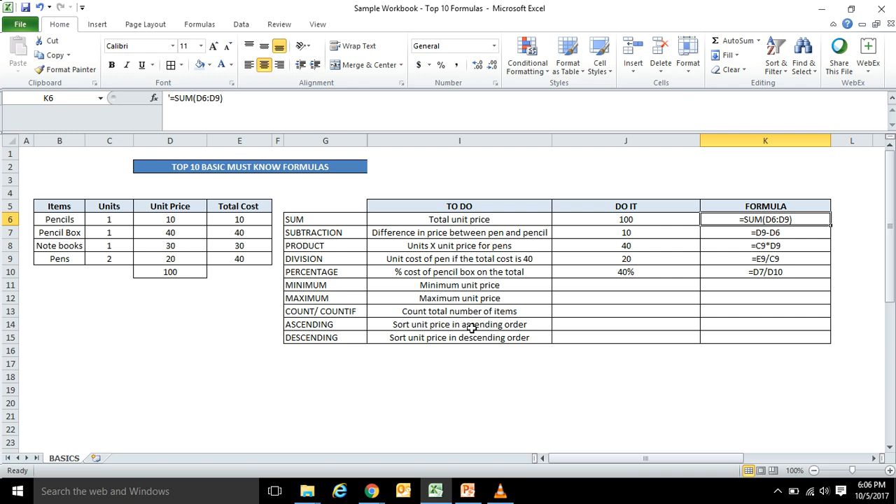
Step: Calculate the minimum unit price in cell J11 with the formula =MIN(D6:D9)
click(605, 289)
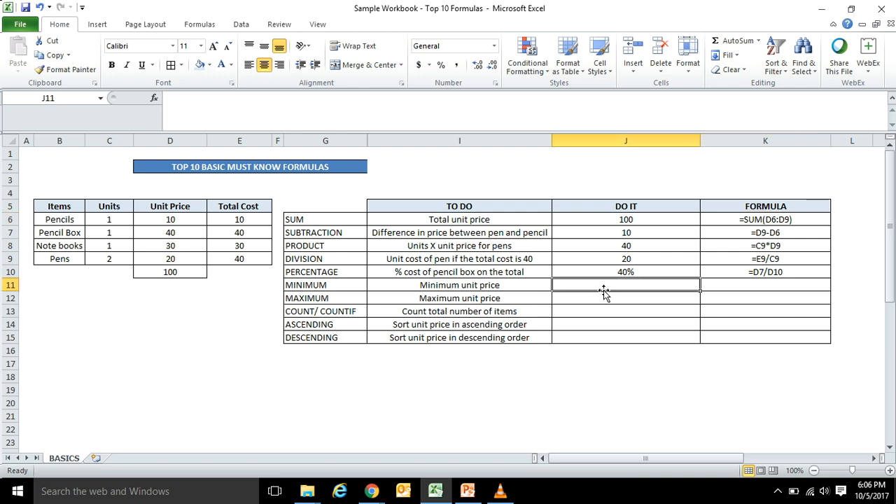
text(=m)
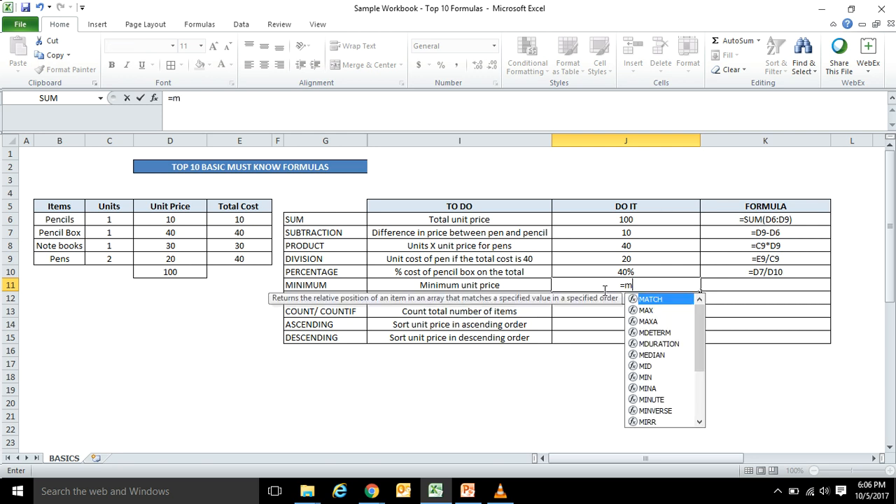
text(in)
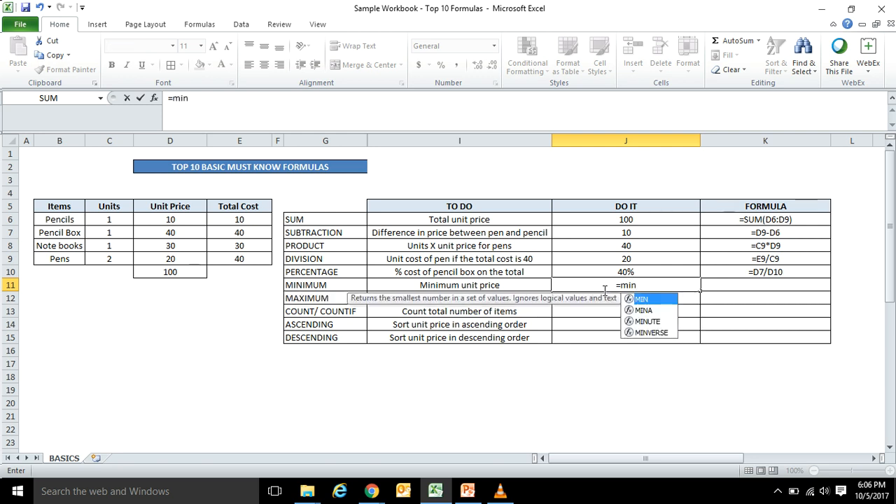
text(()
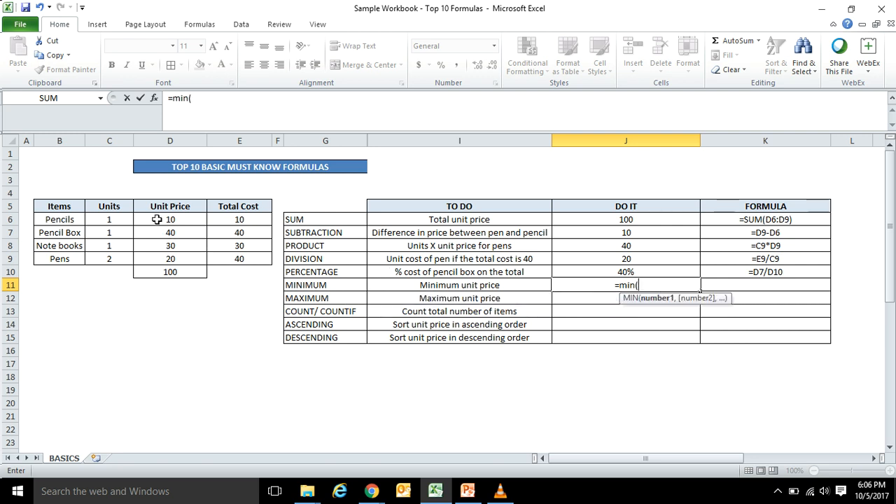
drag(157, 219, 167, 255)
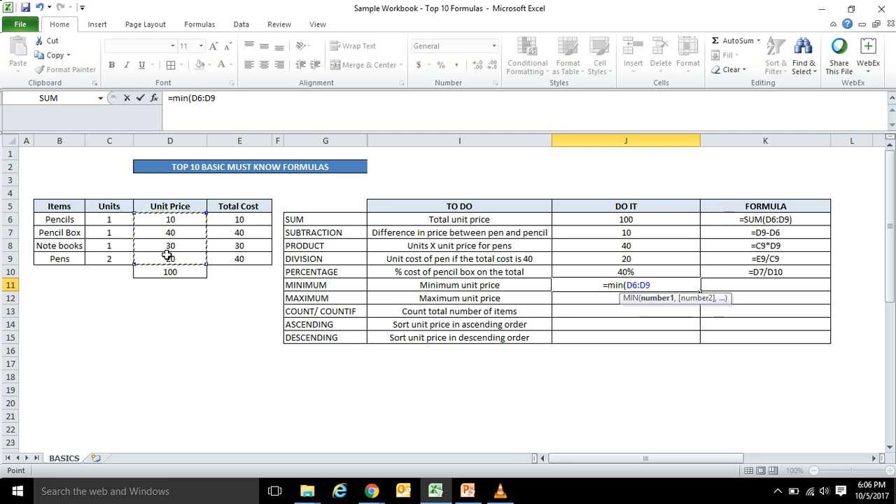
text())
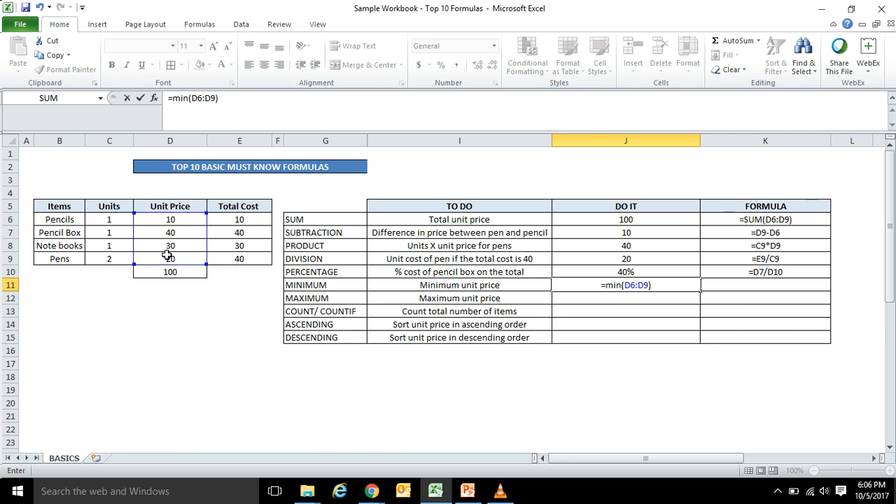
key(Return)
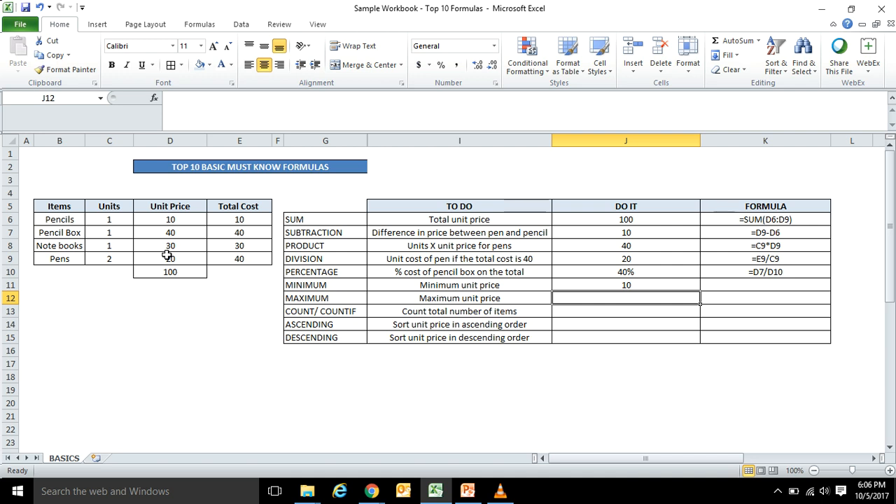
Step: Copy the MIN formula's text from J11 and enter it in K11 as the plain text =MIN(D6:D9)
key(Up)
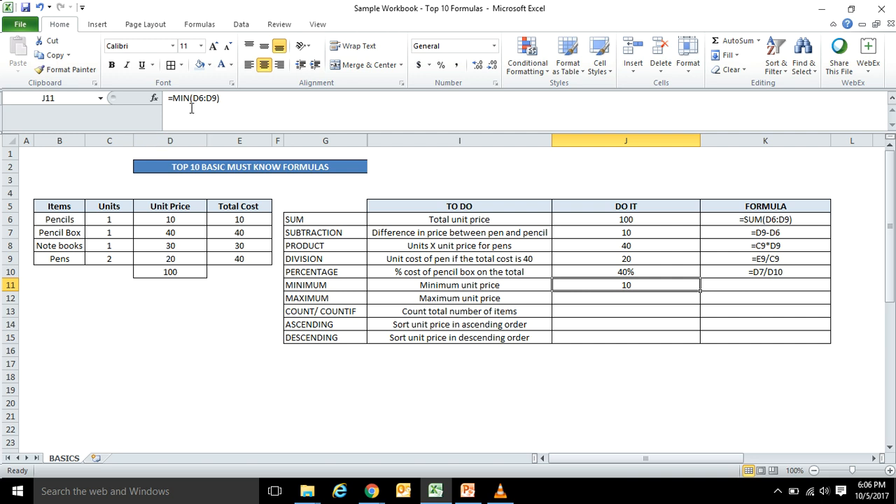
click(218, 98)
drag(217, 98, 173, 101)
key(ctrl+c)
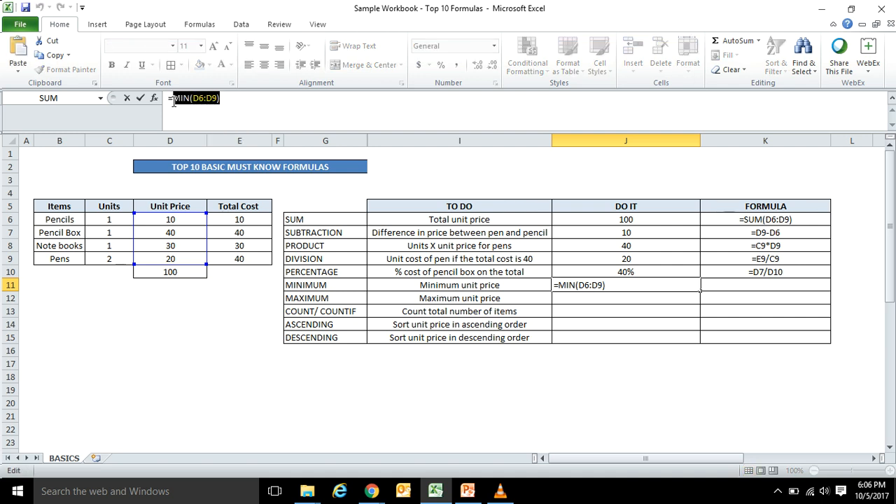
key(Return)
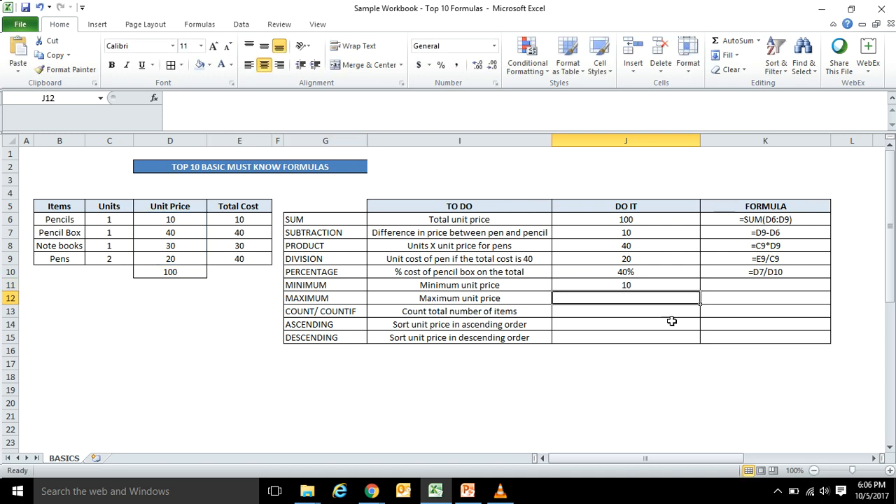
click(736, 283)
text('=)
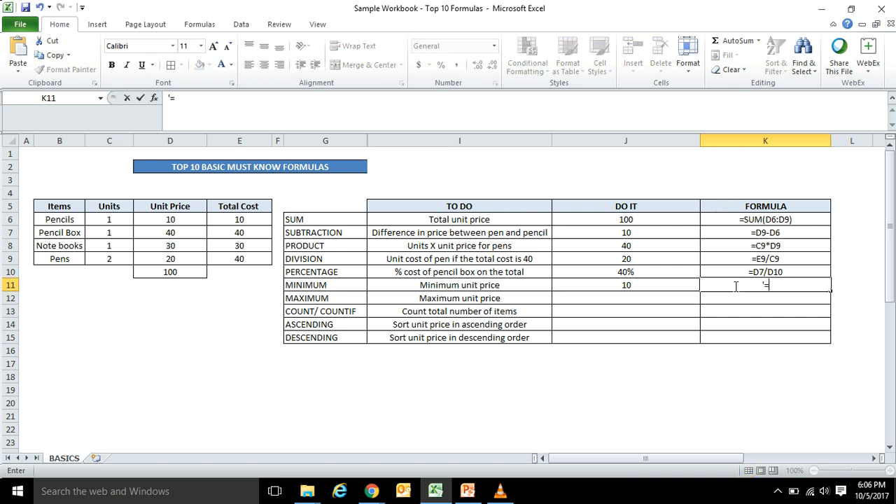
key(ctrl+v)
key(Return)
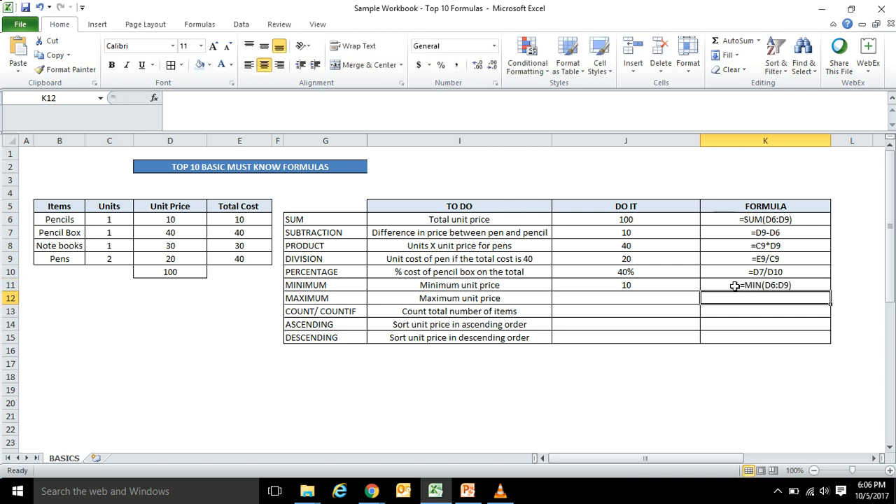
Step: Calculate the maximum unit price in cell J12 with the formula =MAX(D6:D9)
click(652, 297)
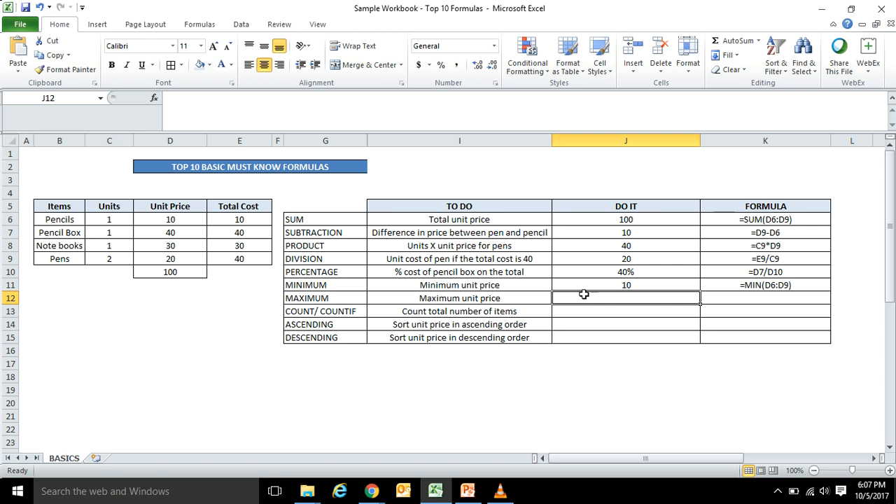
text(=)
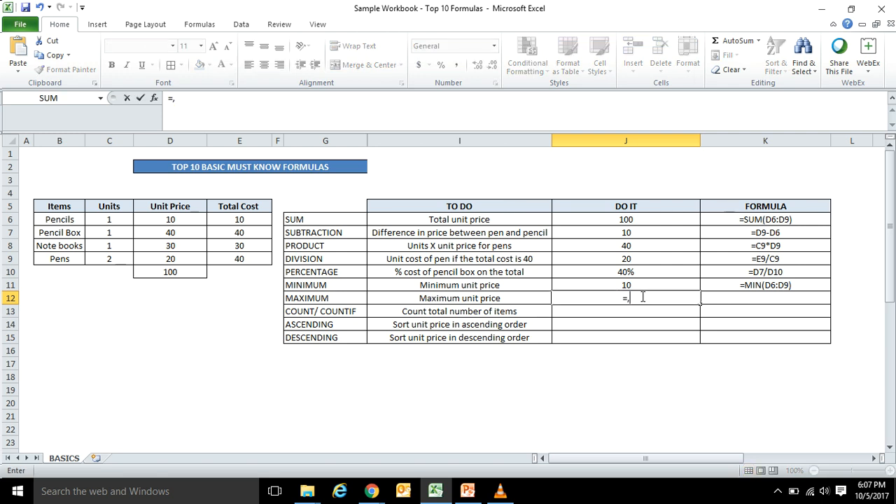
text(,)
key(BackSpace)
text(max)
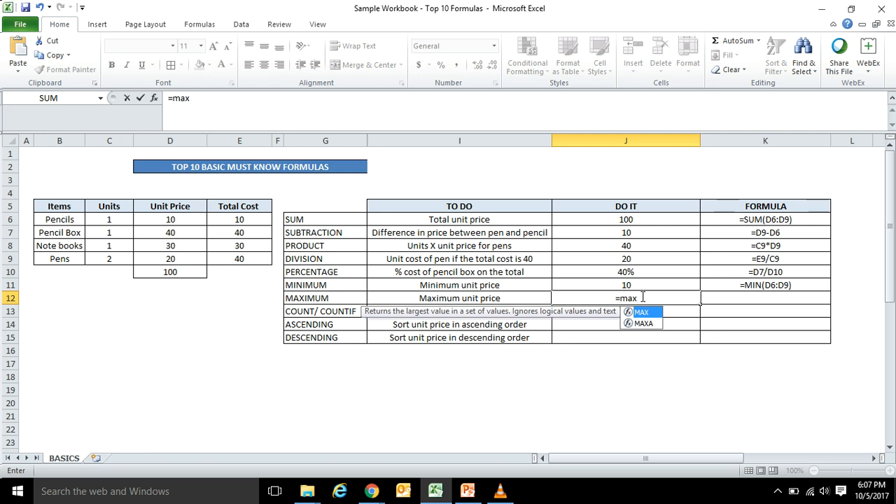
text(()
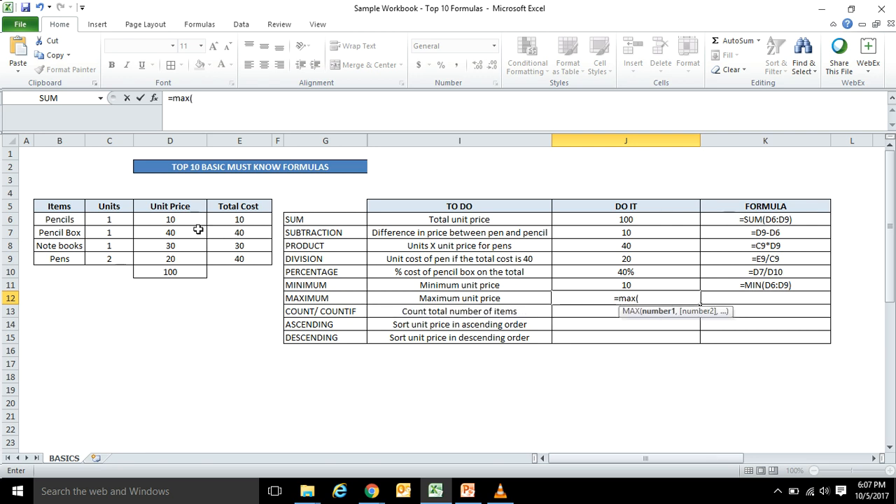
drag(179, 216, 185, 258)
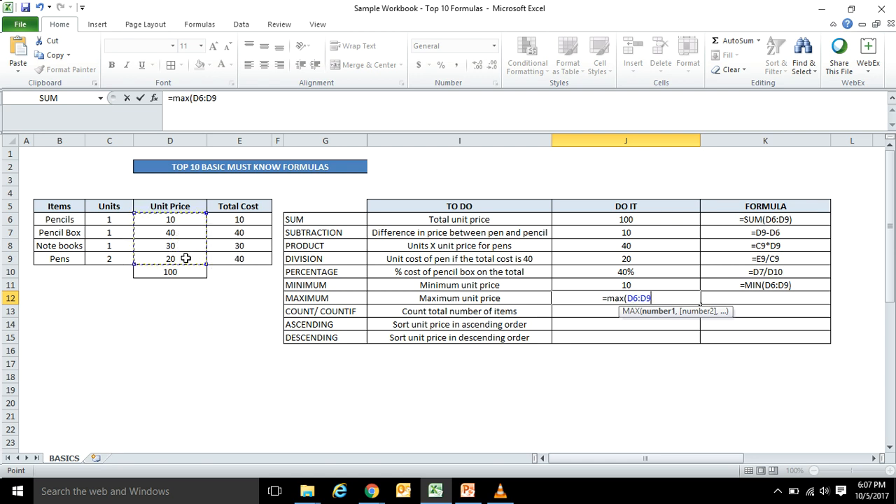
text())
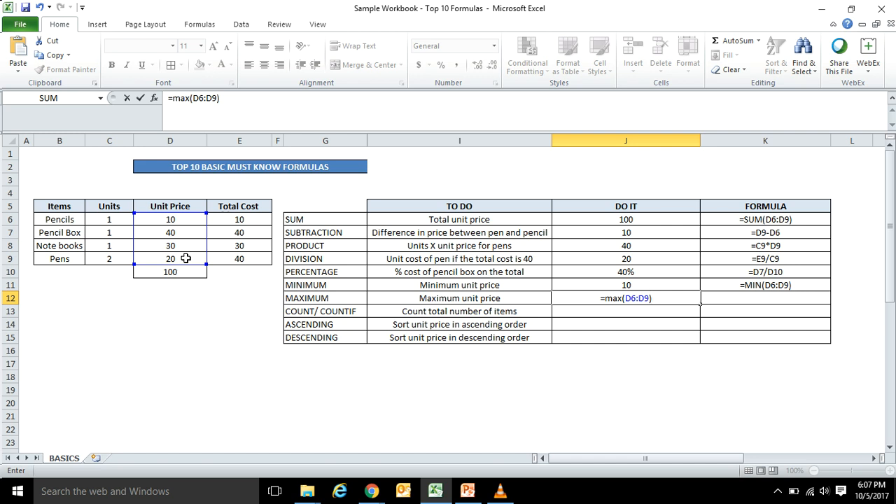
key(Return)
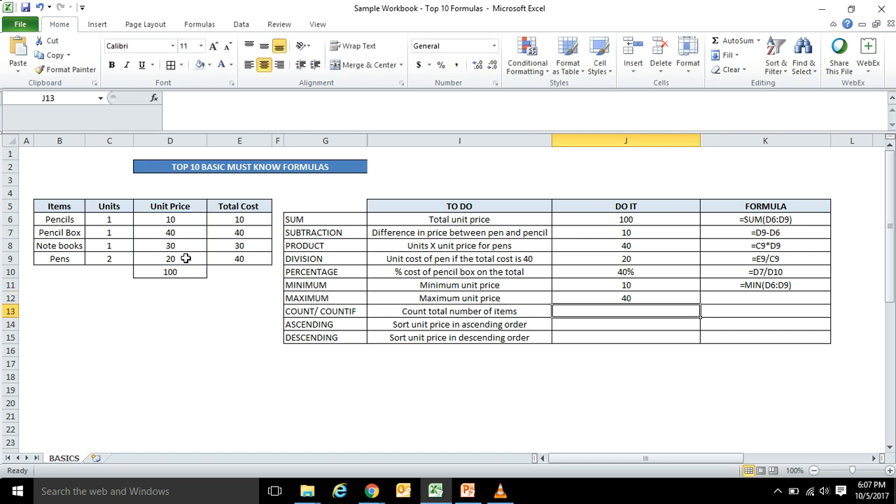
Step: Copy the MAX formula's text from J12 and enter it in K12 as the plain text =MAX(D6:D9)
click(638, 297)
click(242, 101)
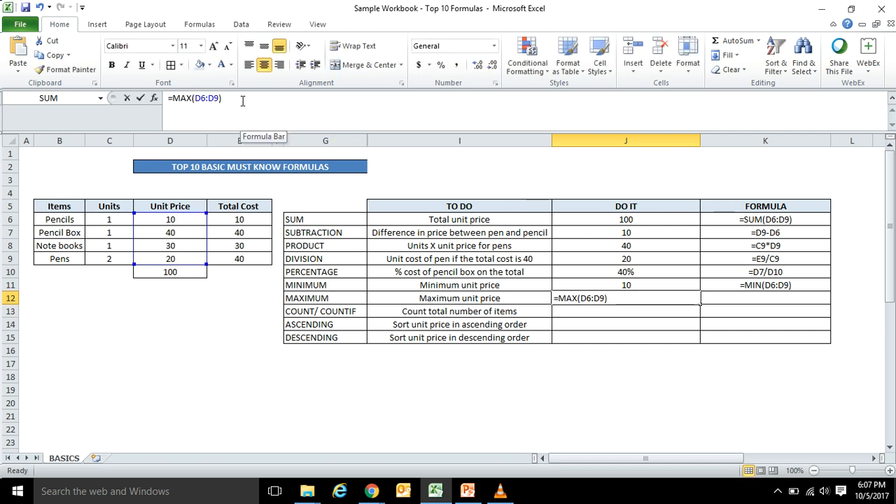
drag(242, 100, 173, 98)
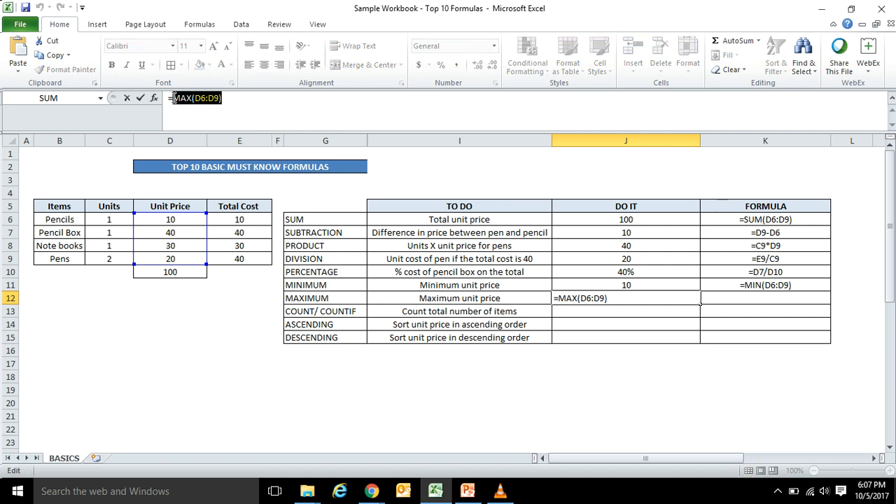
key(Return)
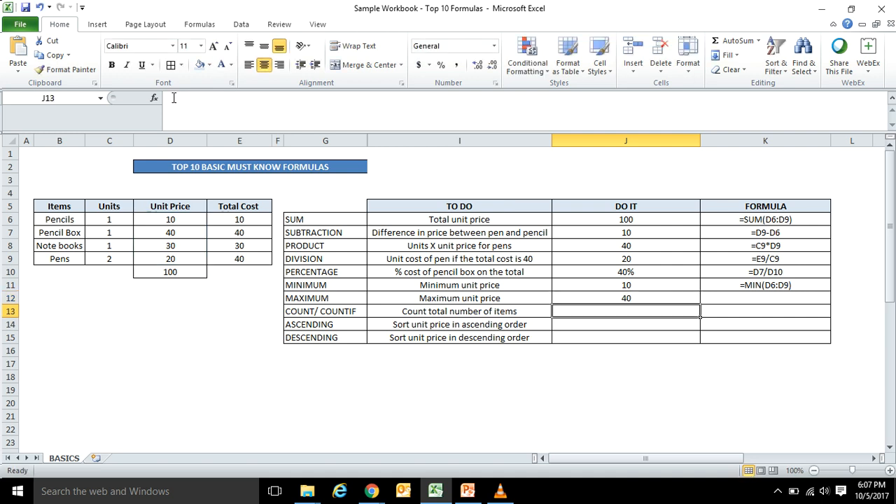
click(711, 302)
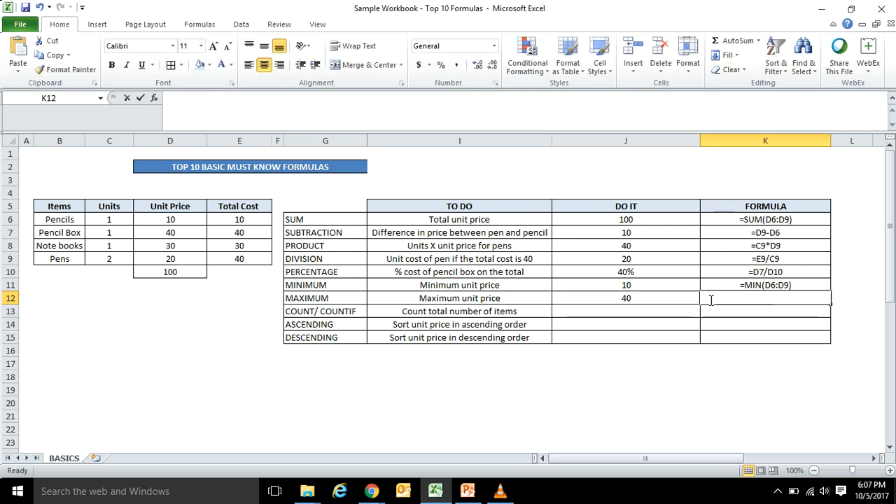
text('=)
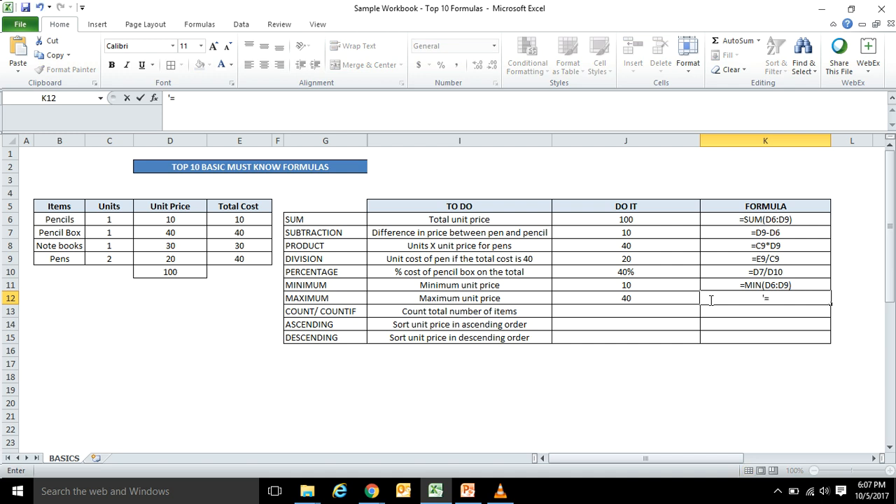
key(ctrl+v)
key(Return)
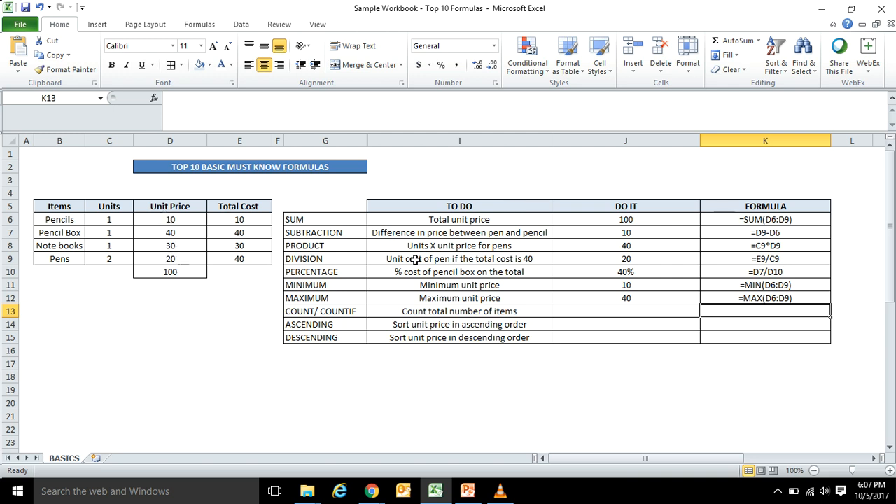
Step: Enter =COUNT(B6:B9) in cell J13 to count the items, and check the formula against the item names
click(640, 316)
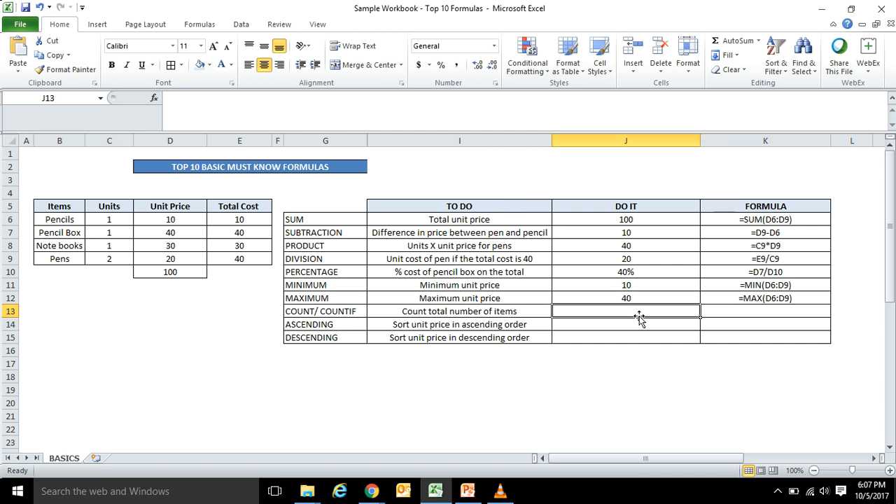
text(=cou)
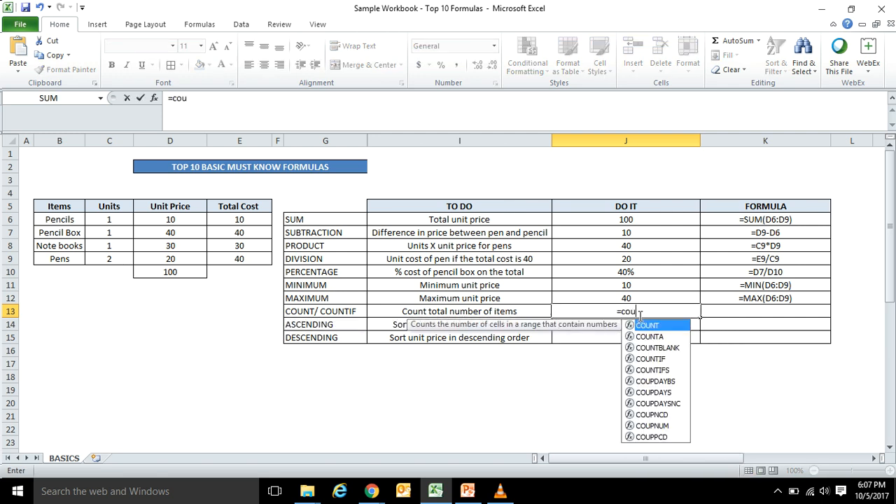
text(nt)
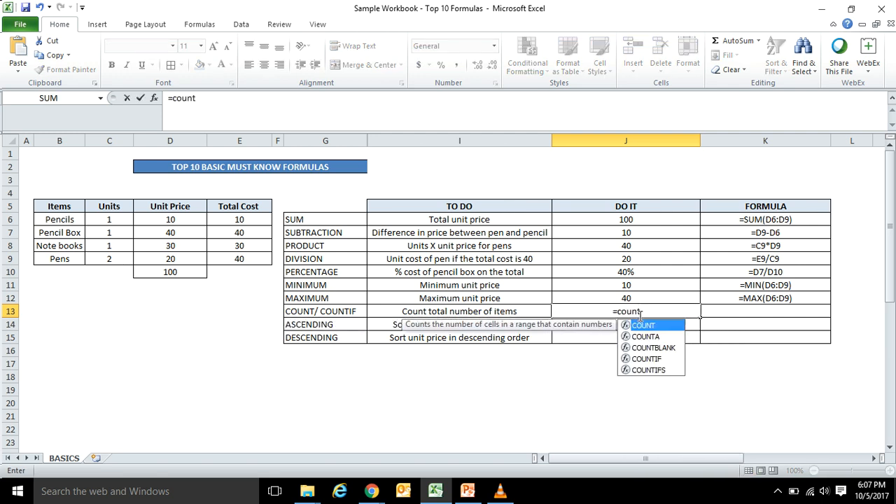
text(()
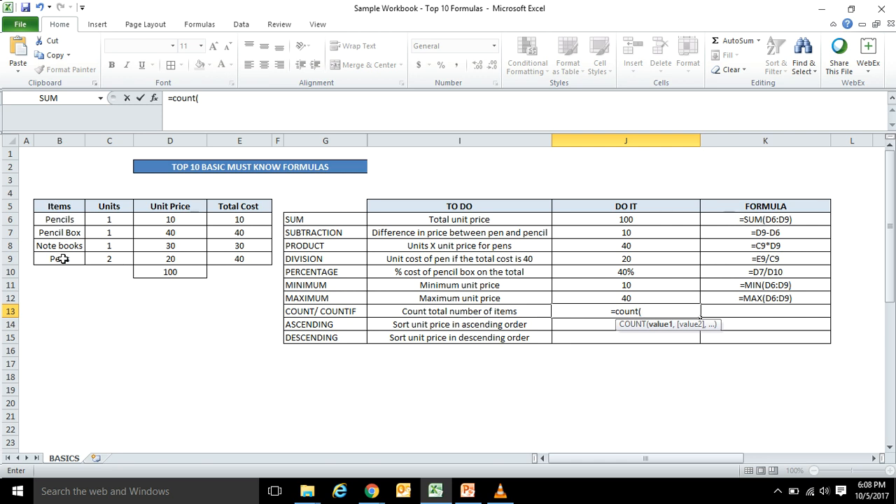
drag(63, 219, 74, 255)
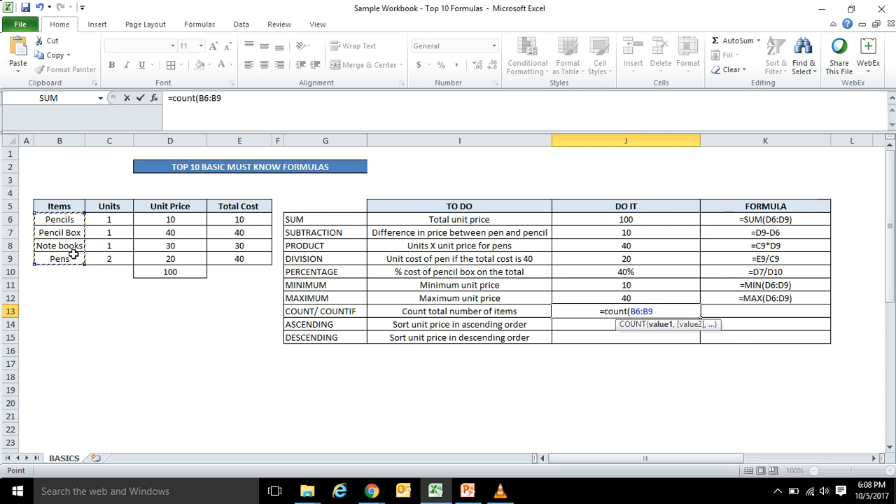
text())
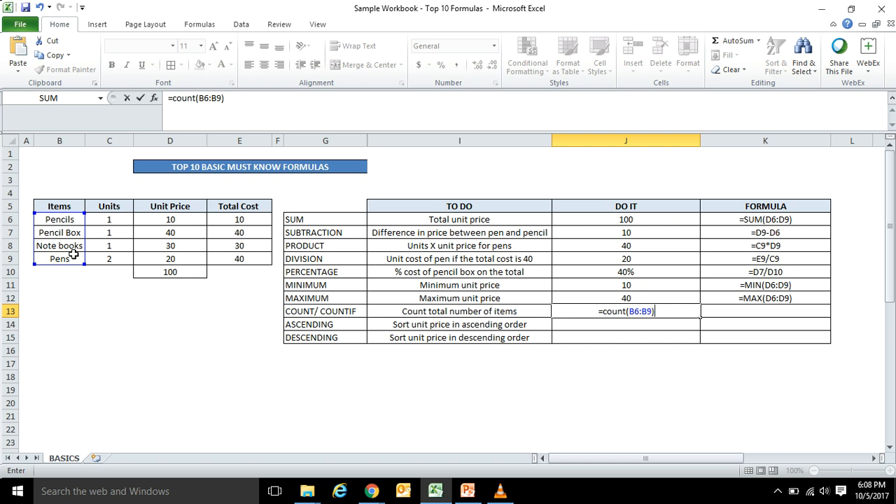
key(Return)
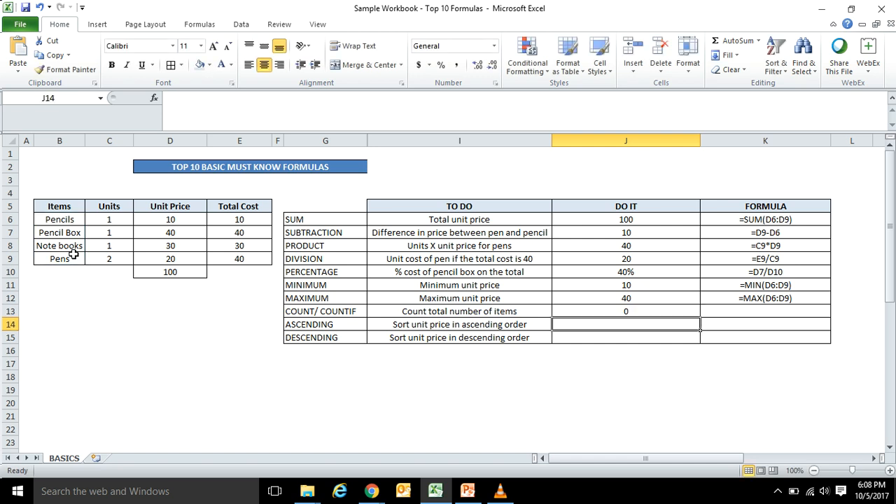
click(611, 315)
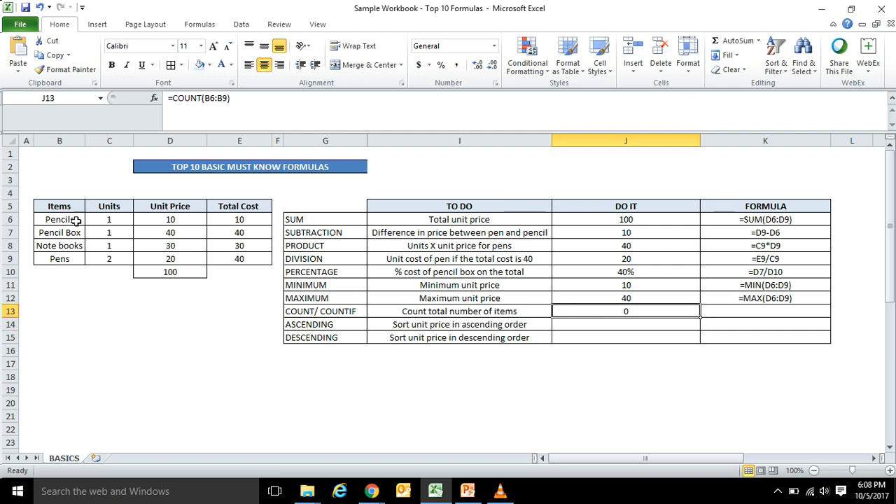
drag(72, 219, 76, 258)
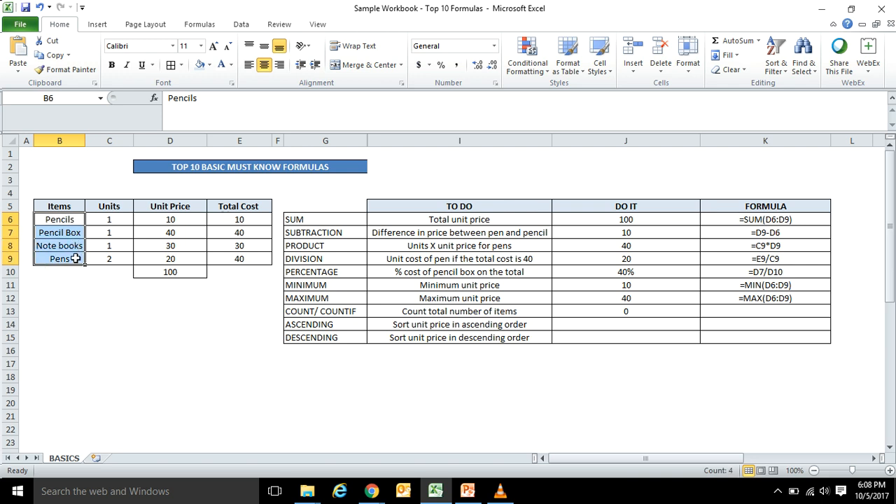
click(589, 310)
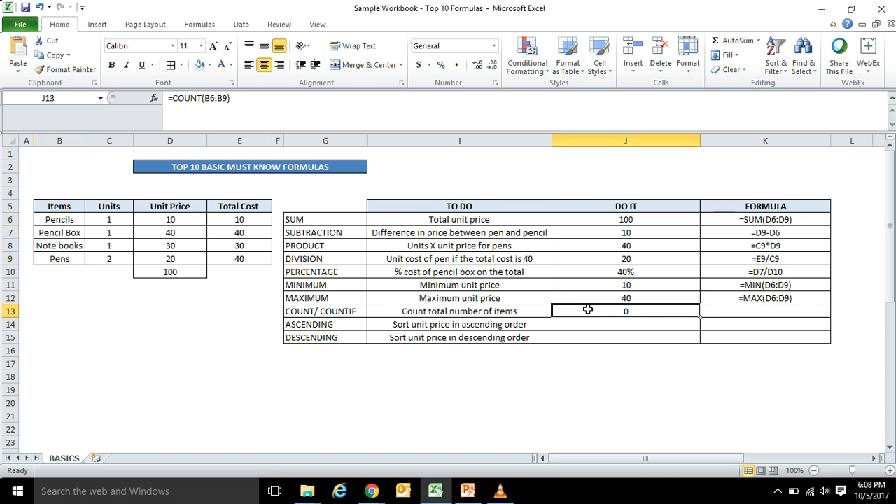
Step: Replace the item count formula in J13 with =COUNT(C6:C9), and check it against the item names in B6:B9
click(64, 219)
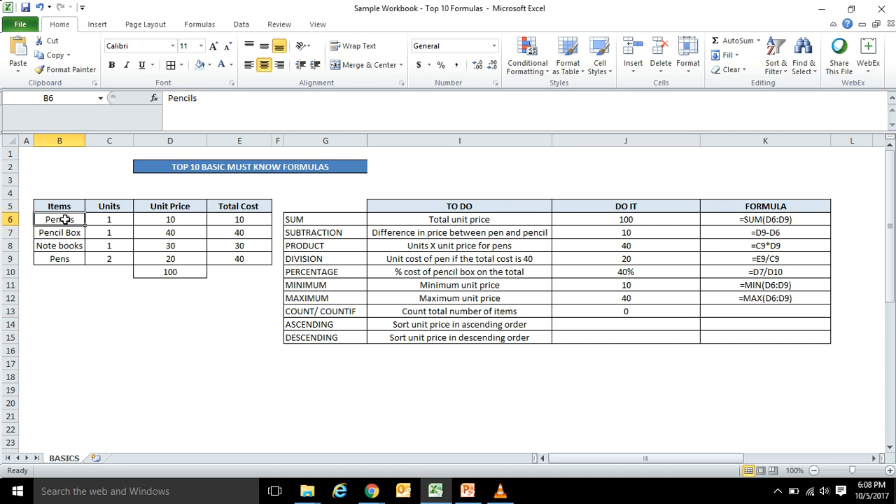
drag(64, 219, 69, 257)
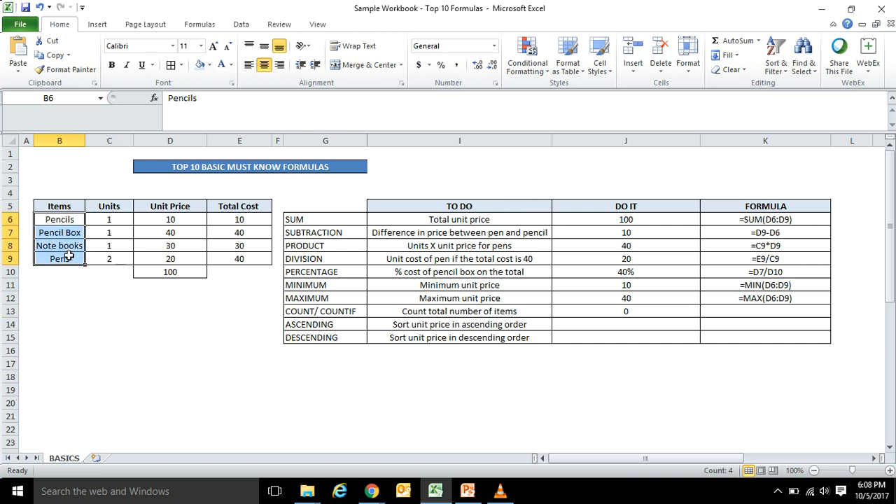
click(596, 312)
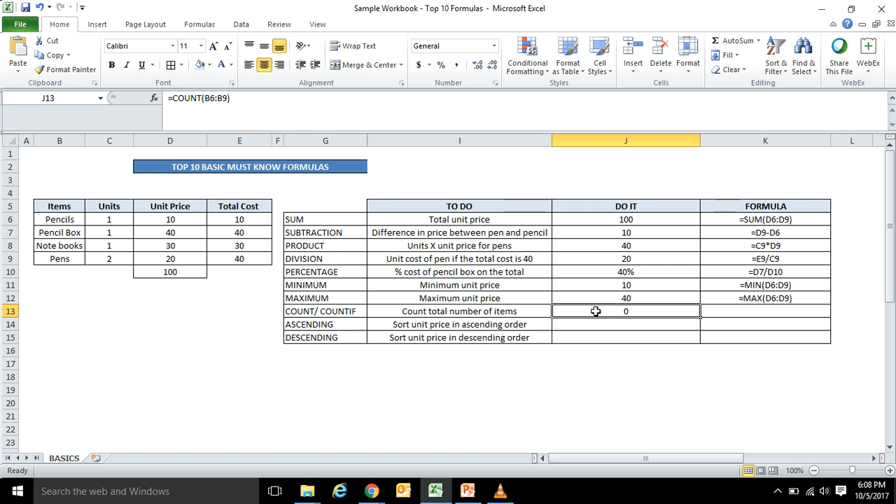
text(=count()
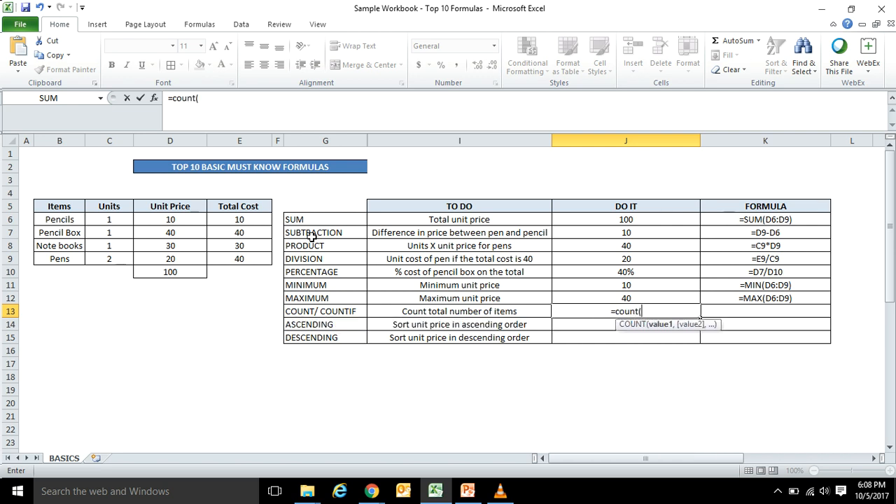
drag(112, 218, 122, 258)
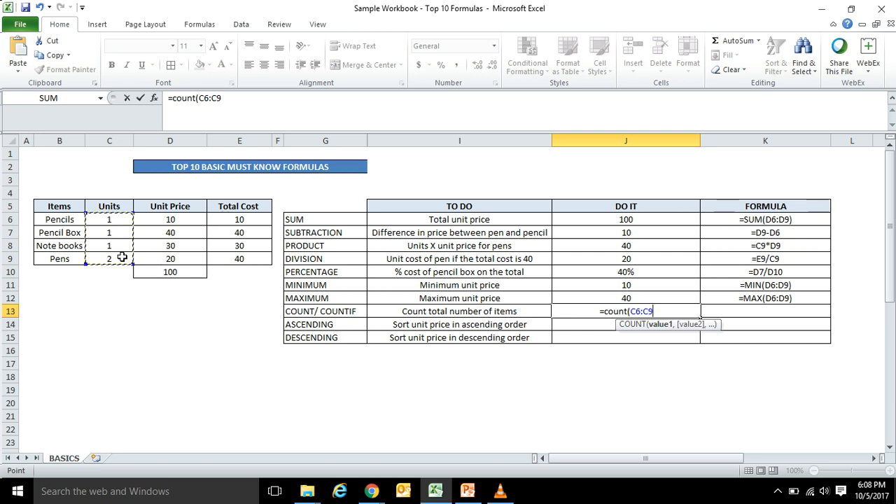
text())
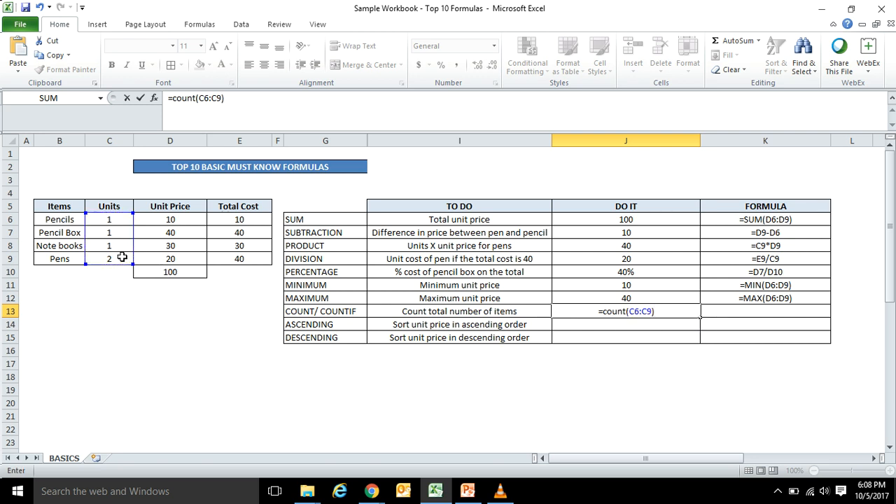
key(Return)
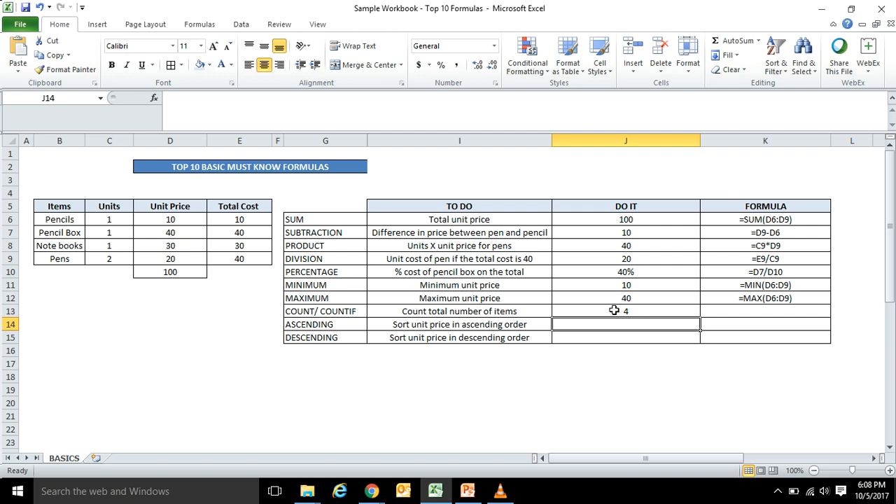
click(67, 220)
drag(67, 220, 75, 256)
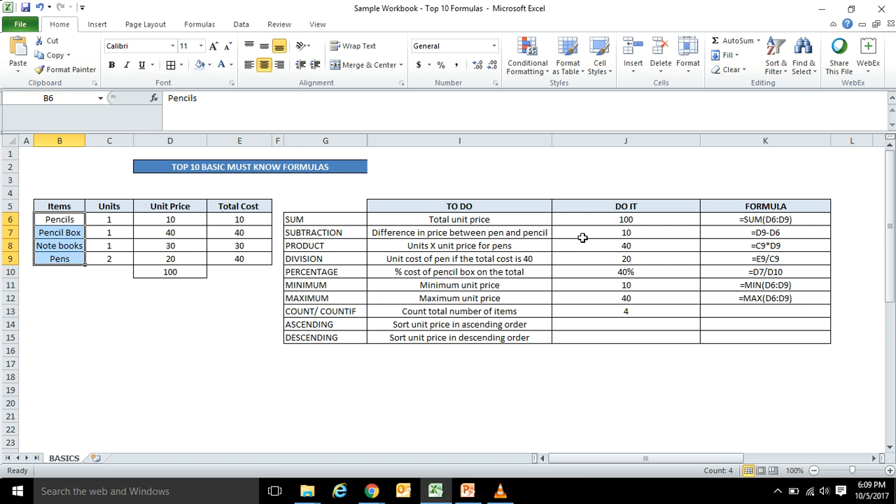
Step: Copy the COUNT formula's text from J13 and enter it in K13 as the plain text =COUNT(C6:C9)
click(627, 309)
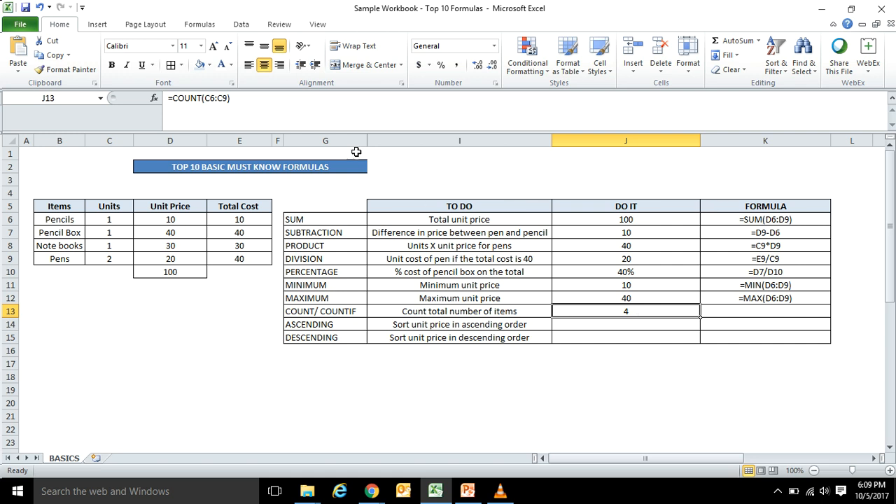
drag(231, 98, 175, 98)
key(ctrl+c)
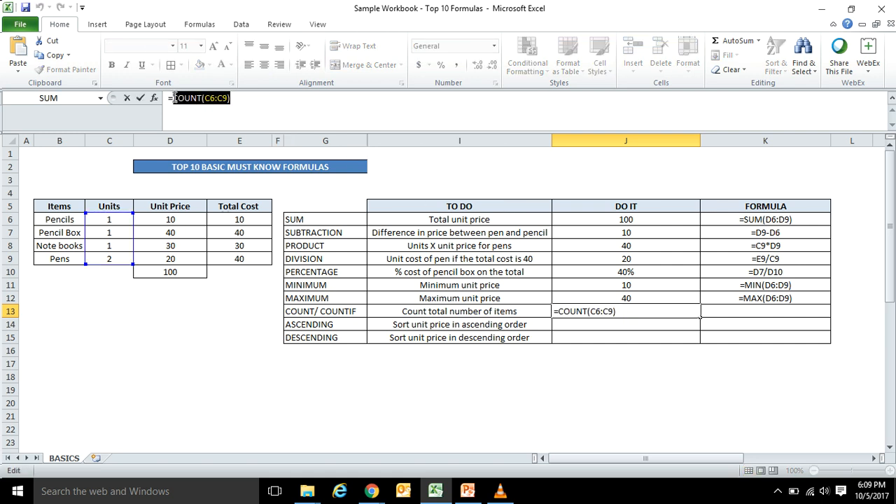
key(Return)
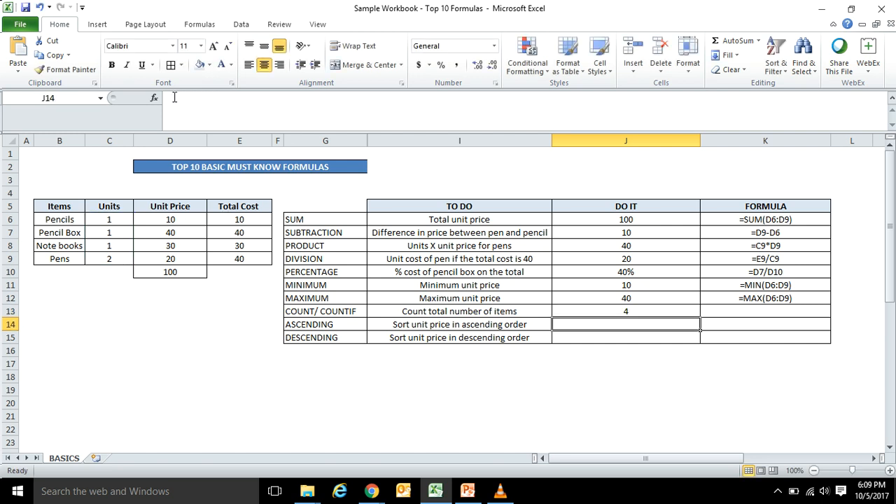
click(742, 308)
text('=)
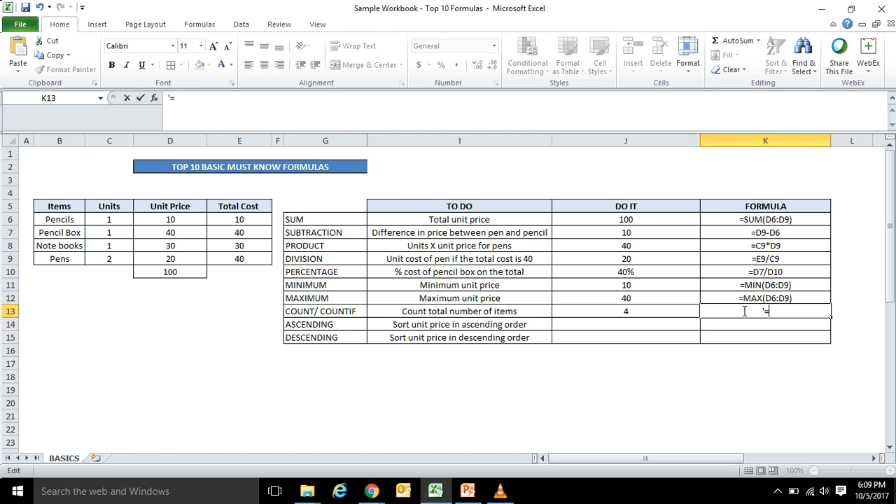
key(ctrl+v)
key(Return)
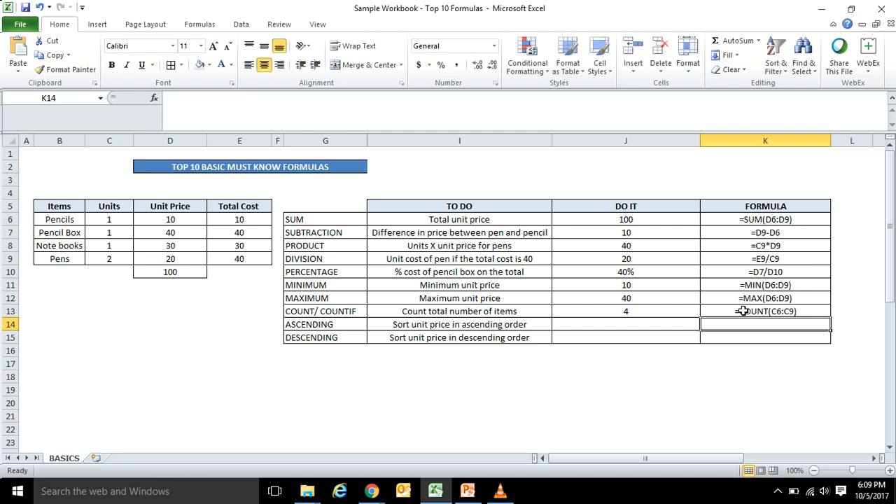
Step: Add an empty second line below the COUNT formula text in cell K13
double_click(806, 311)
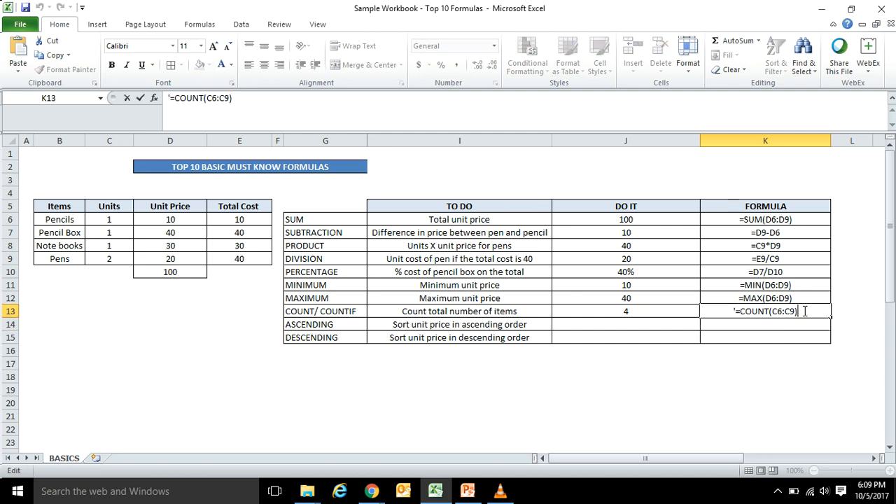
key(alt+Return)
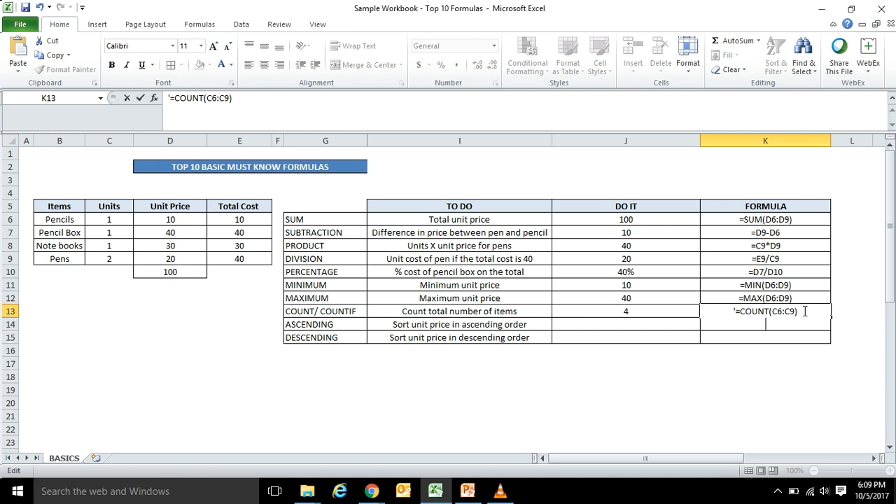
click(681, 358)
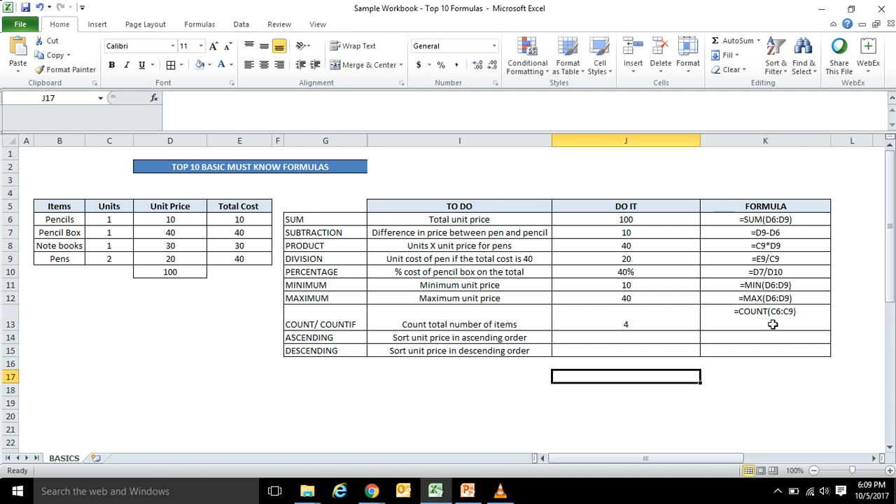
Step: Turn the COUNT formula in J13 into =COUNTIF(C6:C9,"*")
click(629, 320)
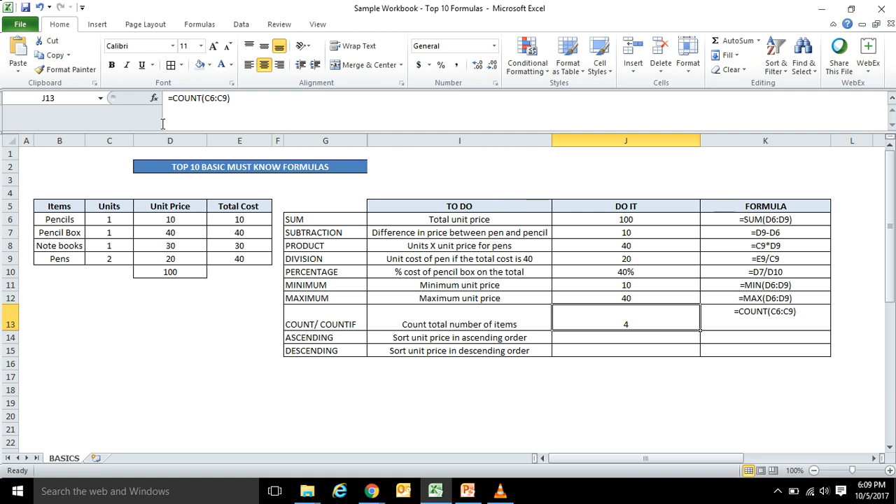
click(201, 100)
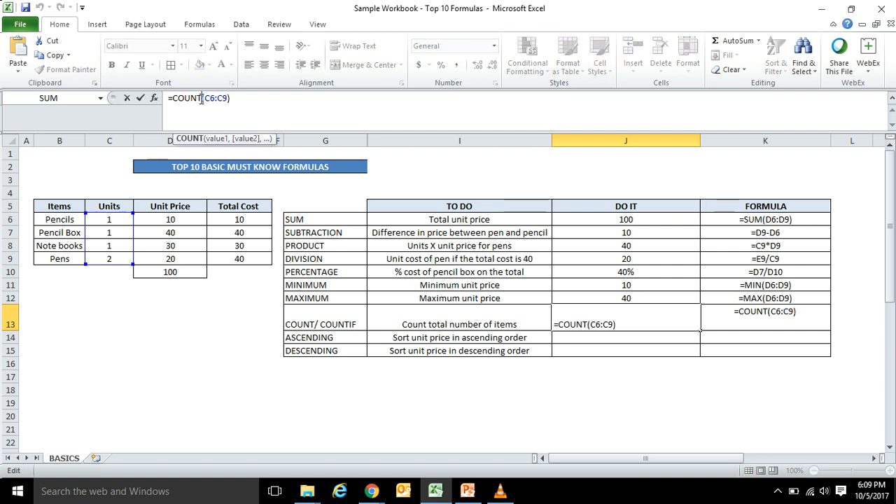
text(if)
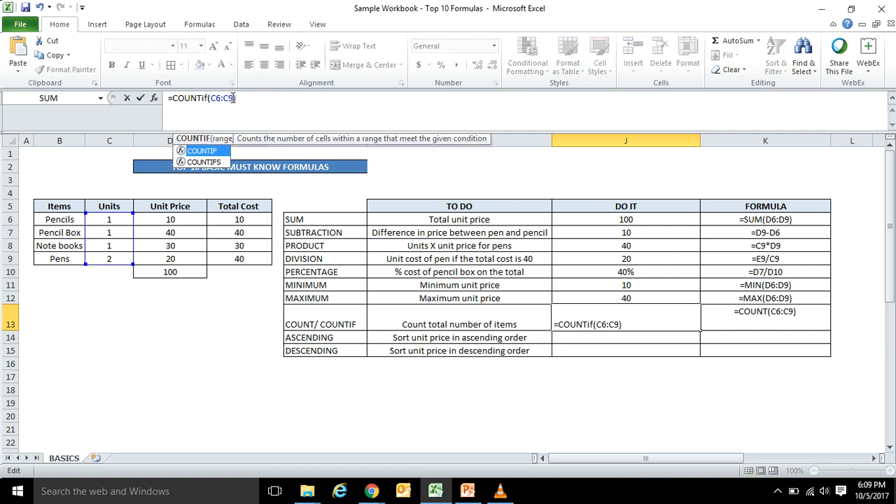
click(233, 98)
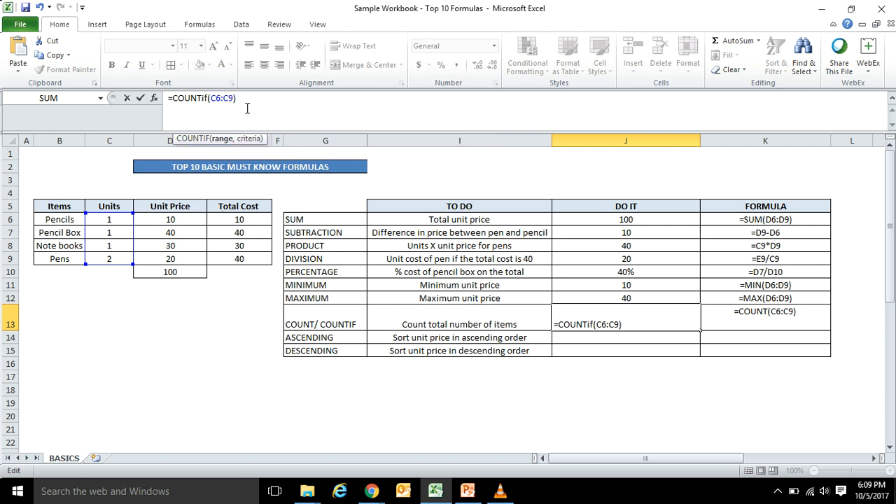
text(,)
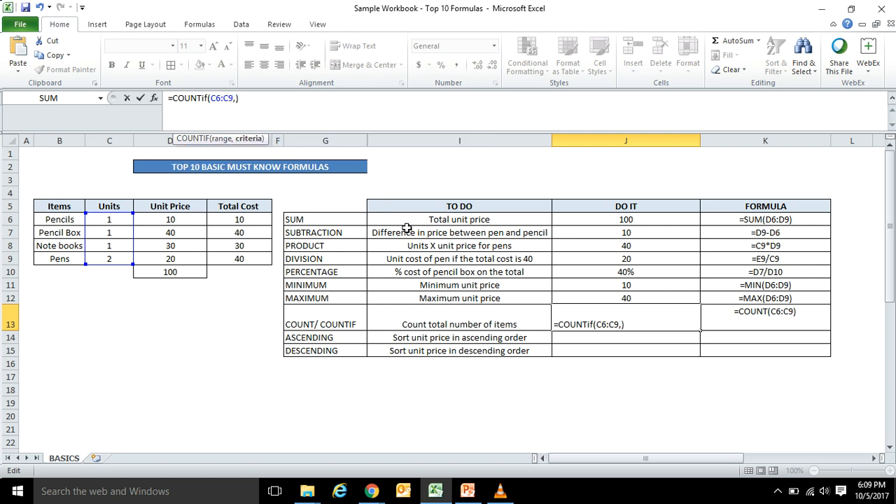
text("*)
click(306, 100)
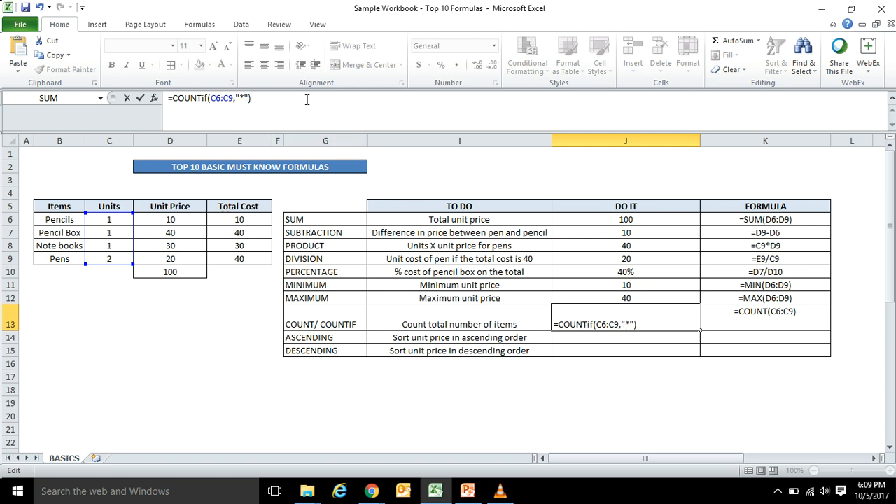
key(Return)
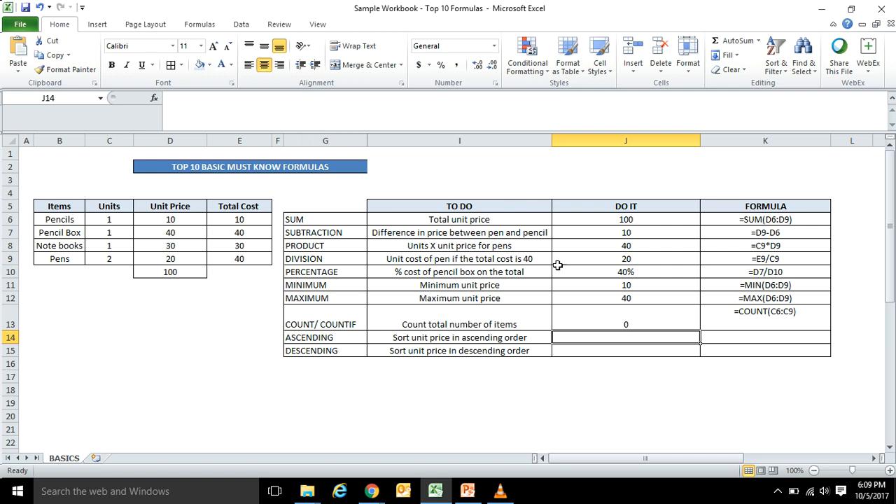
Step: Try to replace the double quotes around the asterisk criterion in J13's COUNTIF formula with single quotes
click(591, 314)
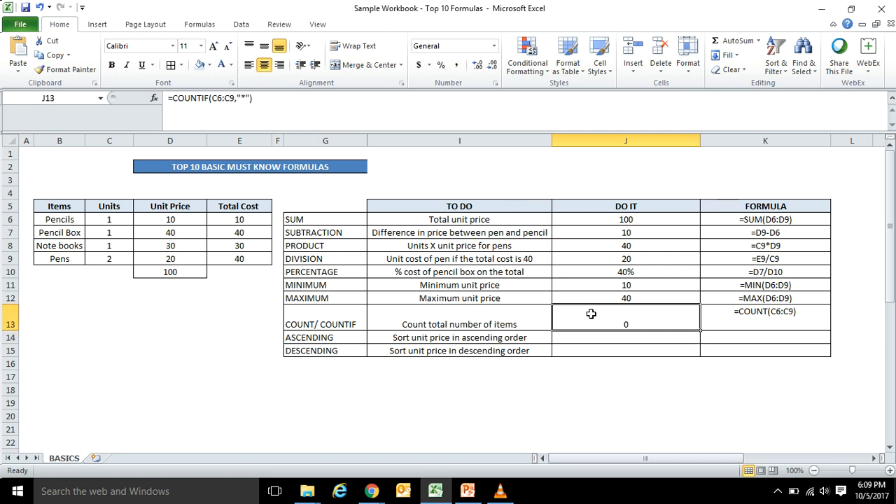
click(238, 99)
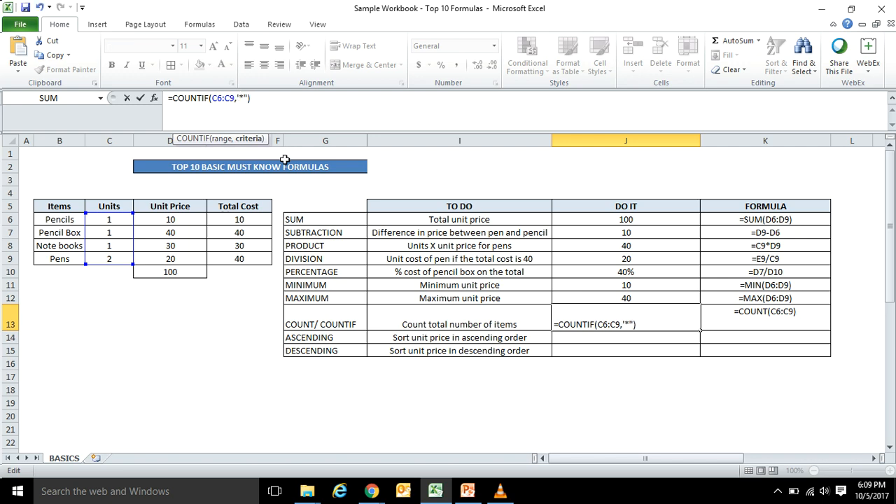
key(Delete)
key(Return)
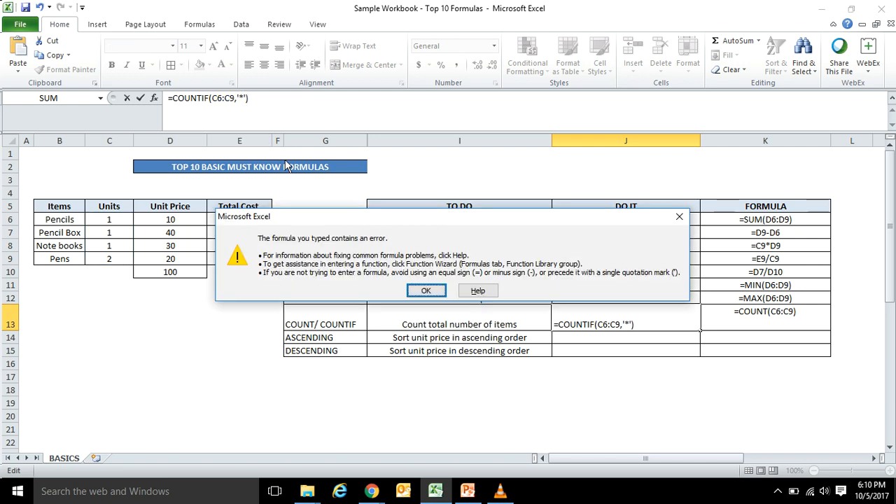
click(425, 292)
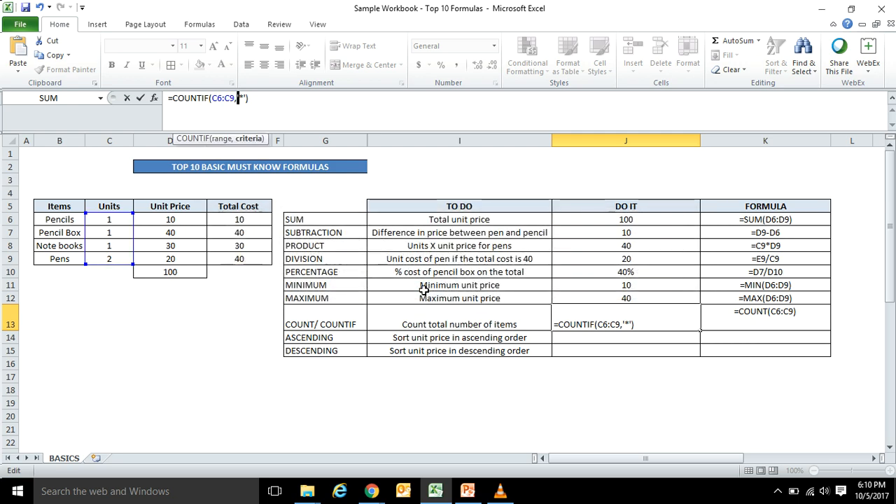
click(639, 324)
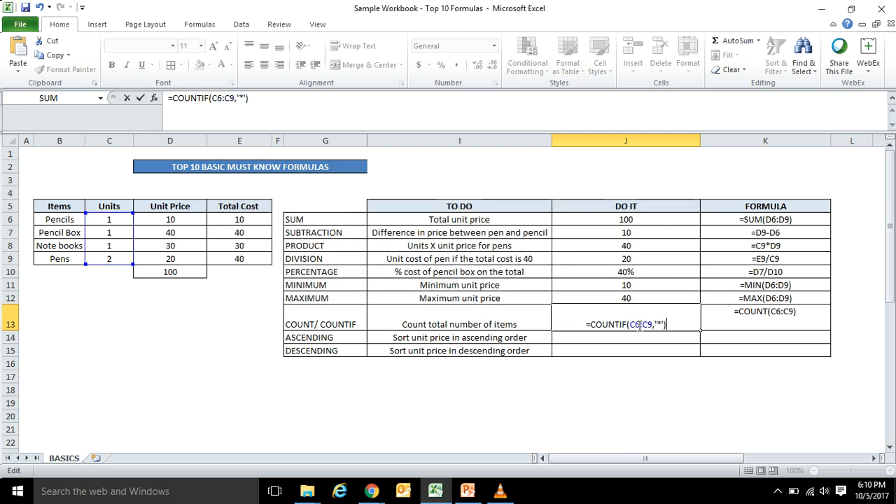
Step: Restore the double quotes around the asterisk so that J13's formula reads =COUNTIF(C6:C9,"*")
click(238, 98)
key(Delete)
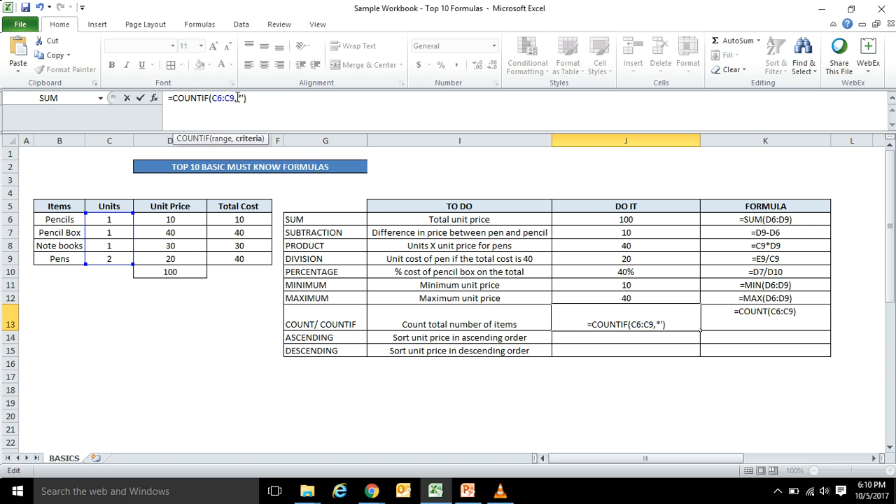
text(")
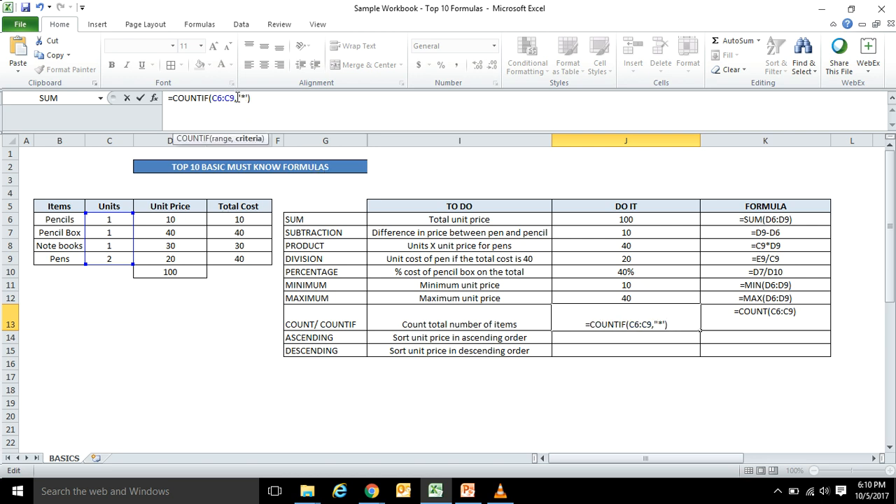
key(Delete)
text(")
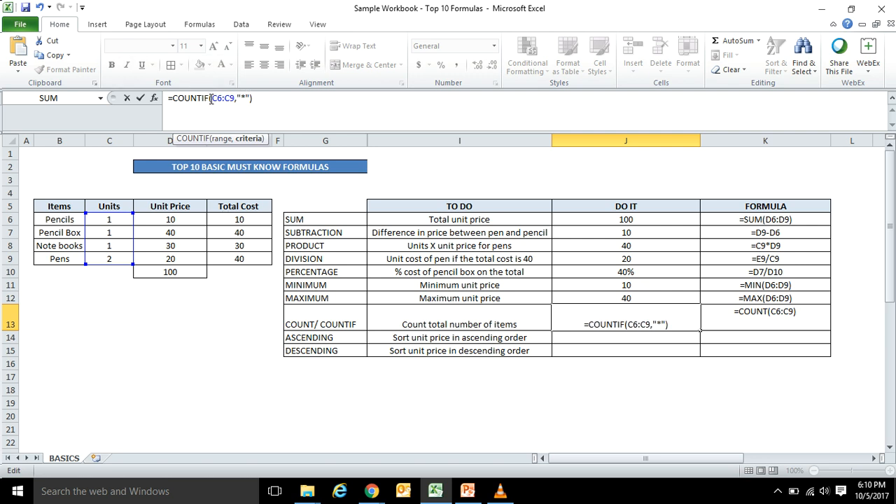
Step: Change the counted range in J13's COUNTIF formula to the item names so it reads =COUNTIF(B6:B9,"*")
click(210, 98)
key(Delete)
key(Delete)
key(Delete)
key(Delete)
key(Delete)
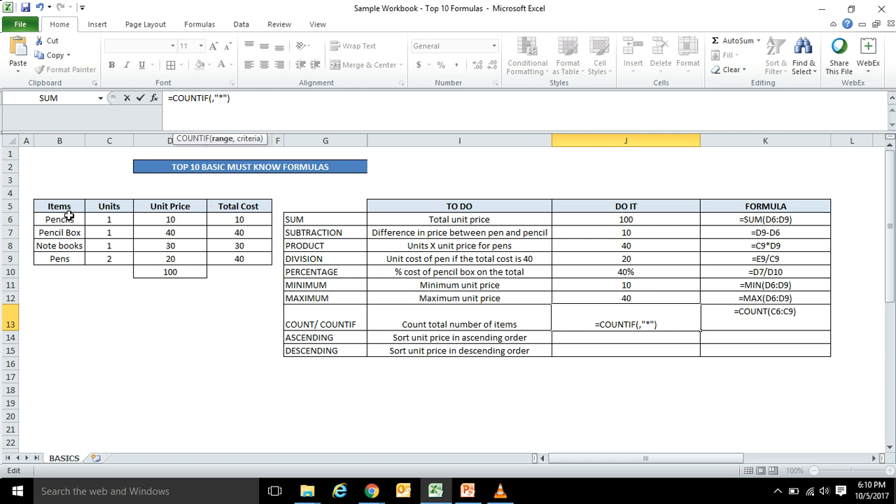
drag(68, 220, 72, 251)
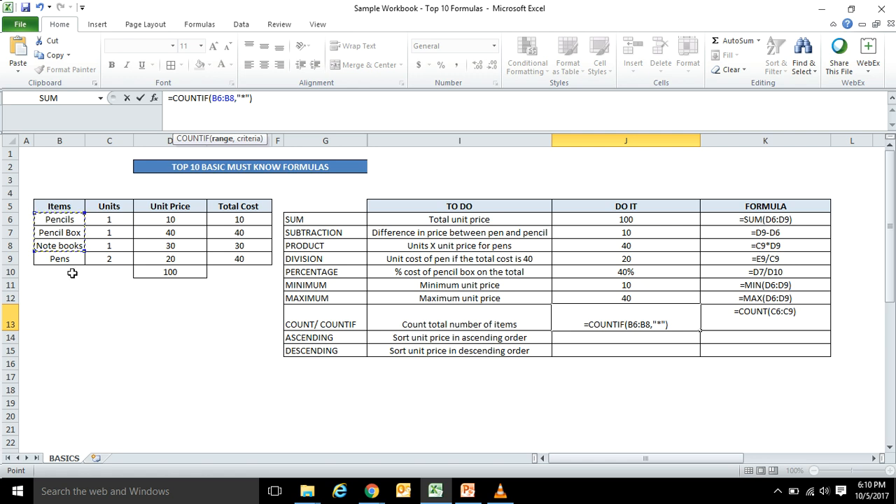
click(67, 219)
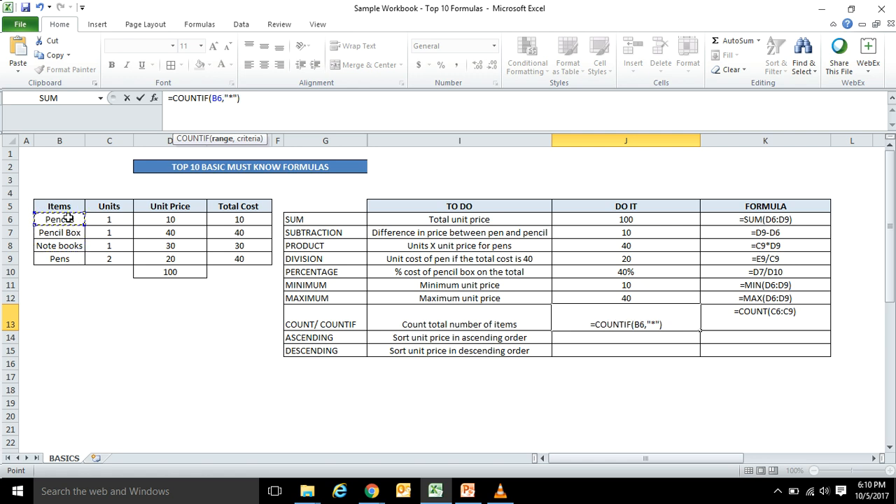
drag(68, 219, 68, 257)
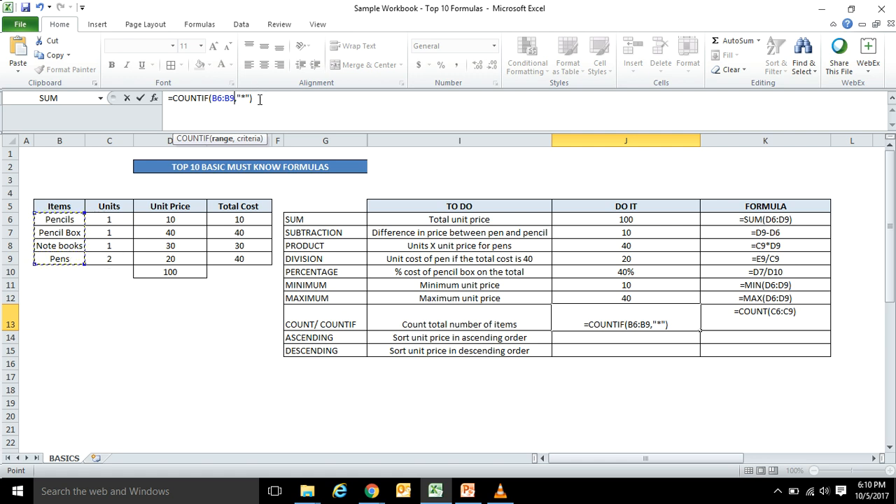
key(Return)
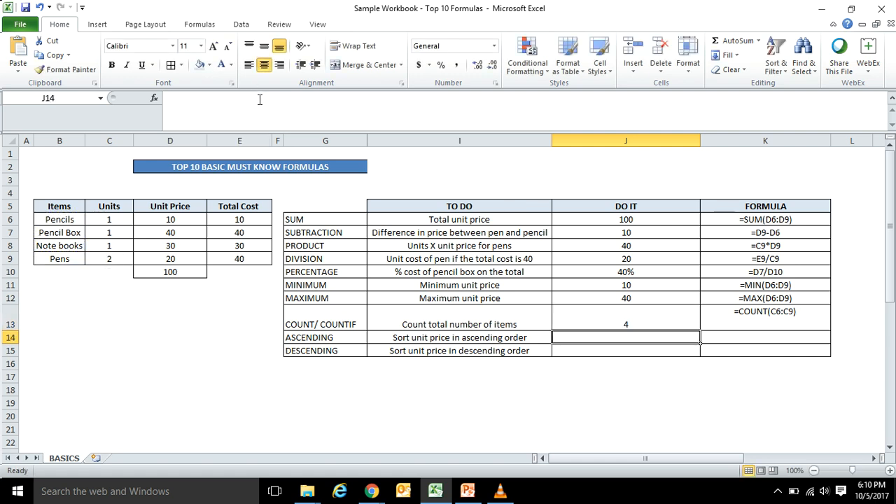
Step: Copy J13's formula text onto the second line of K13 so that line reads =COUNTIF(B6:B9,"*")
click(654, 319)
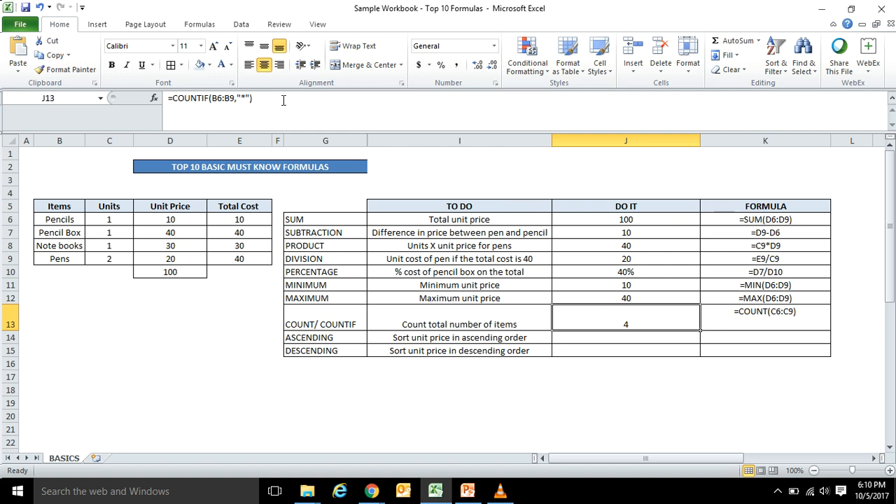
drag(284, 100, 170, 98)
key(ctrl+c)
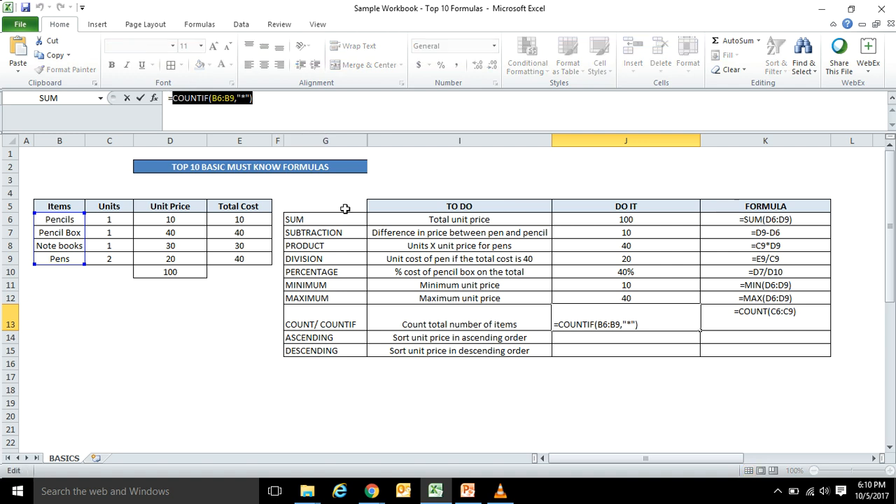
key(Return)
click(767, 325)
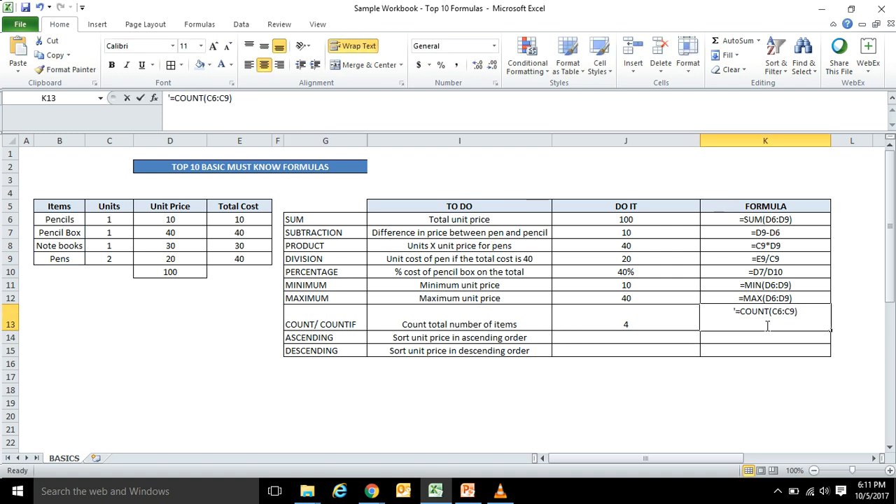
double_click(768, 326)
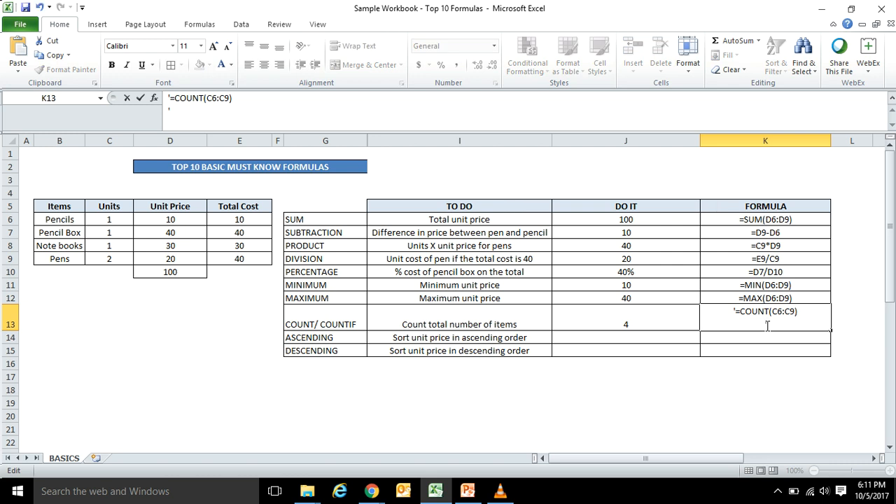
key(ctrl+v)
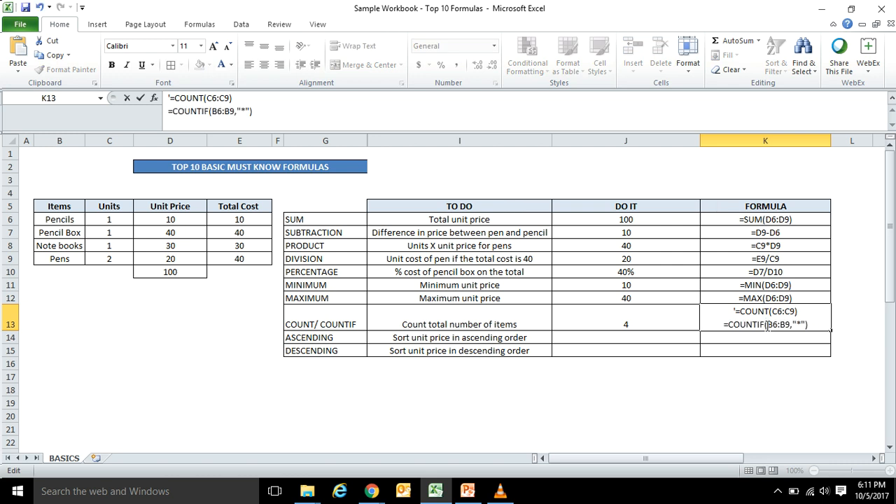
click(806, 361)
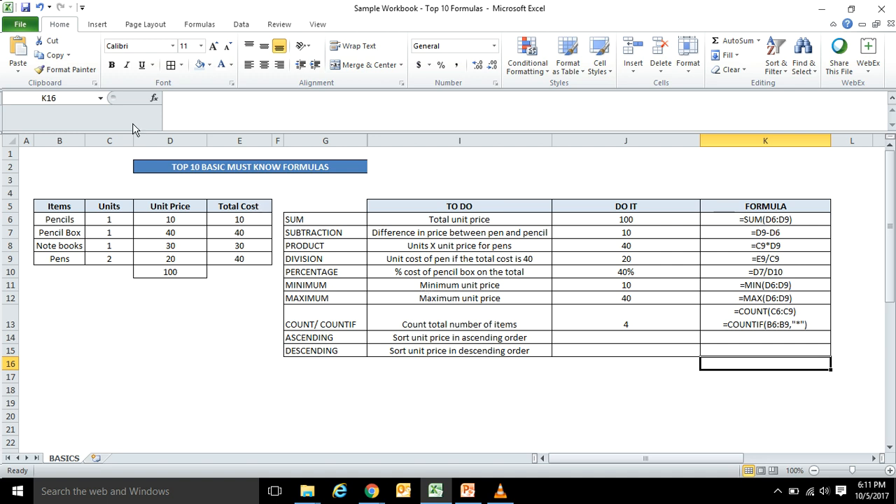
click(778, 319)
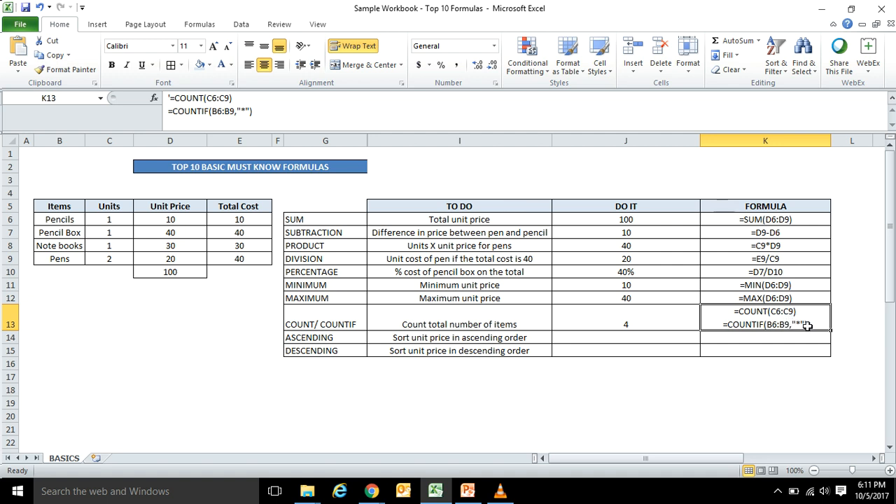
click(667, 338)
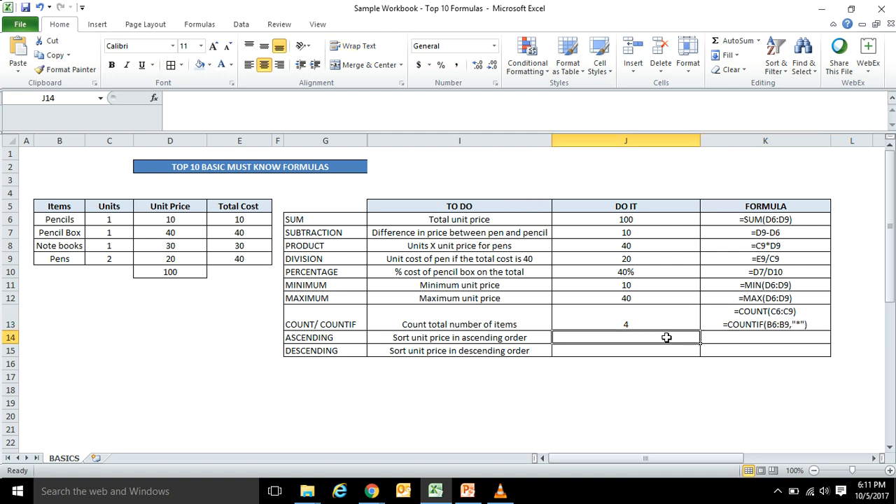
click(175, 220)
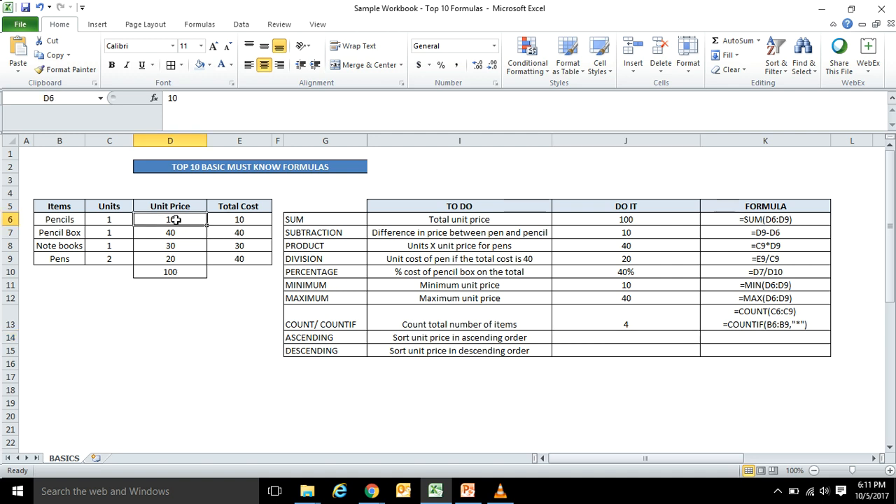
key(Down)
key(Down)
key(Down)
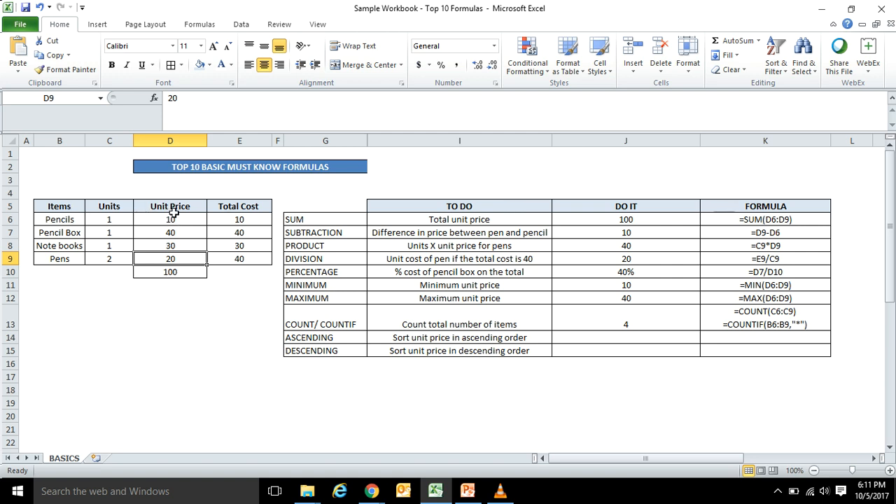
drag(170, 207, 224, 246)
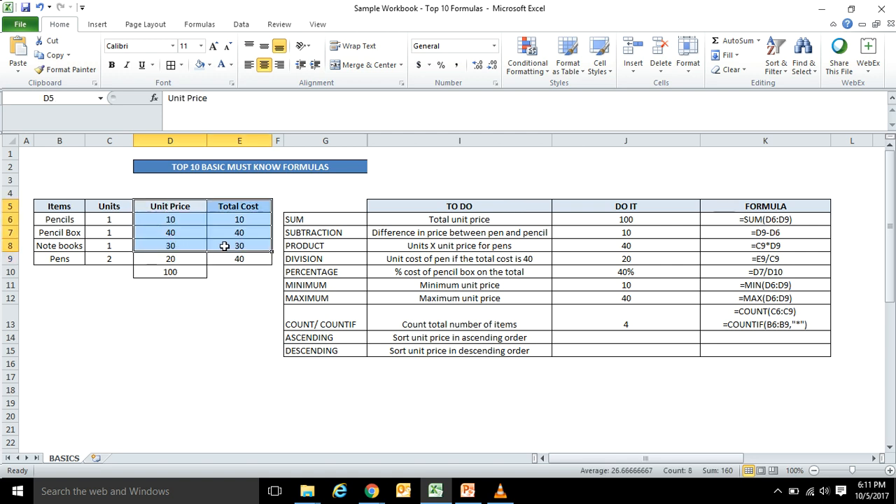
key(shift+Left)
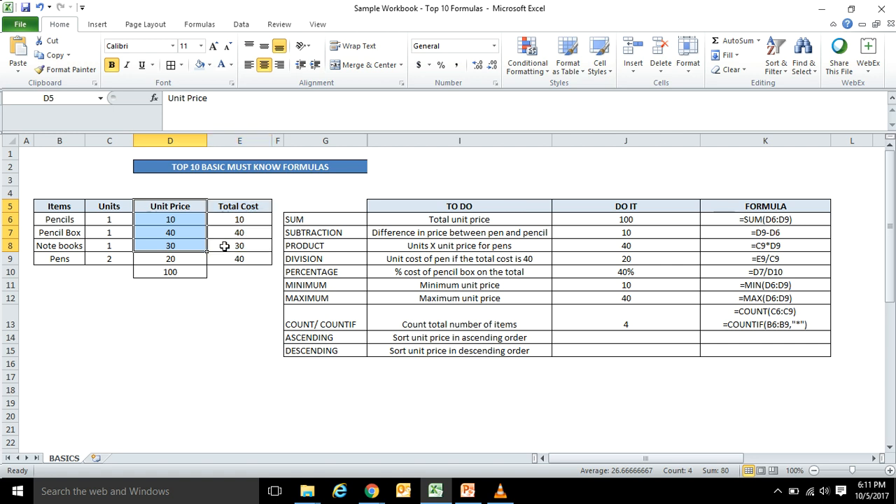
key(shift+Down)
key(ctrl+c)
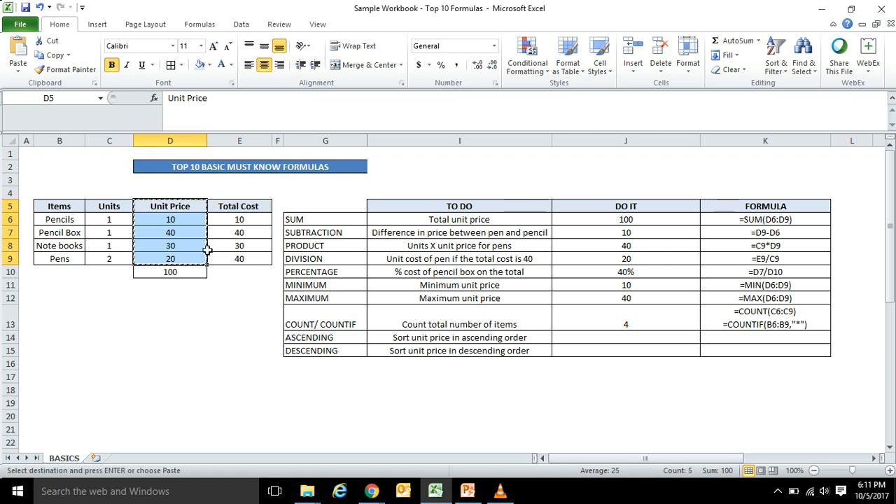
click(65, 311)
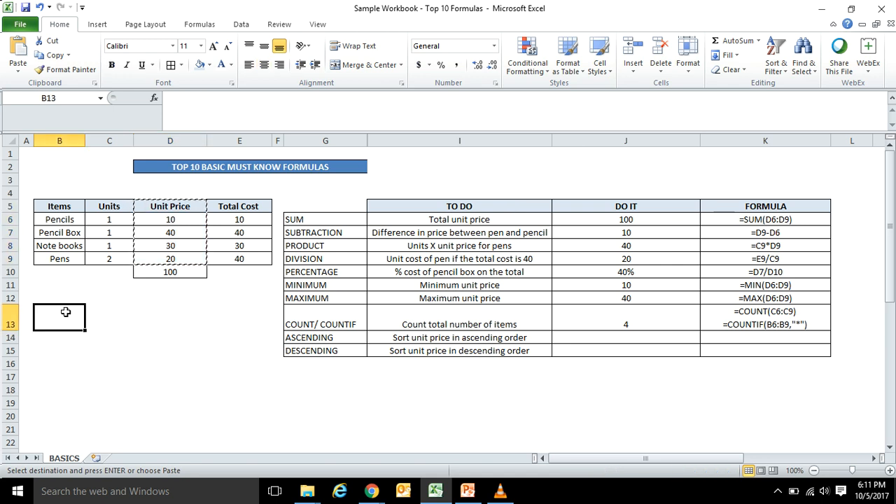
key(ctrl+c)
Step: Copy the Unit Price column with its header, D5:D9, to the empty area starting at D13
click(175, 204)
key(shift+Down)
key(shift+Down)
key(shift+Down)
key(shift+Down)
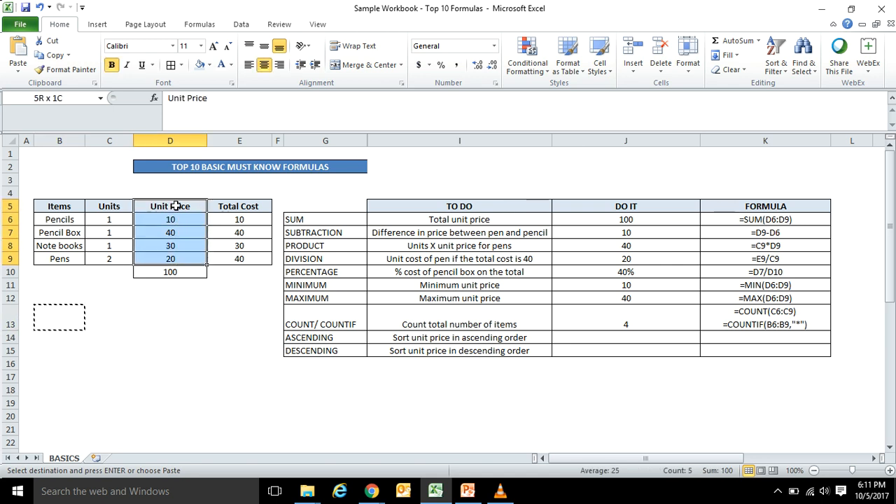
key(ctrl+c)
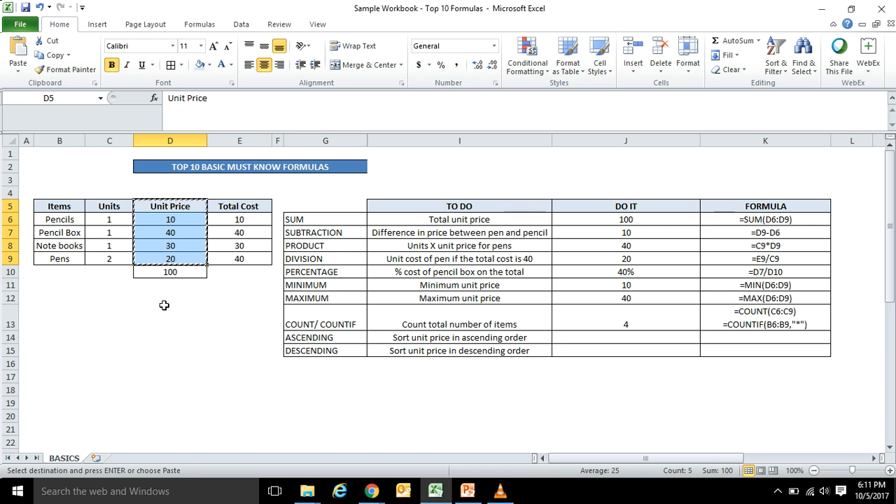
click(164, 305)
key(ctrl+v)
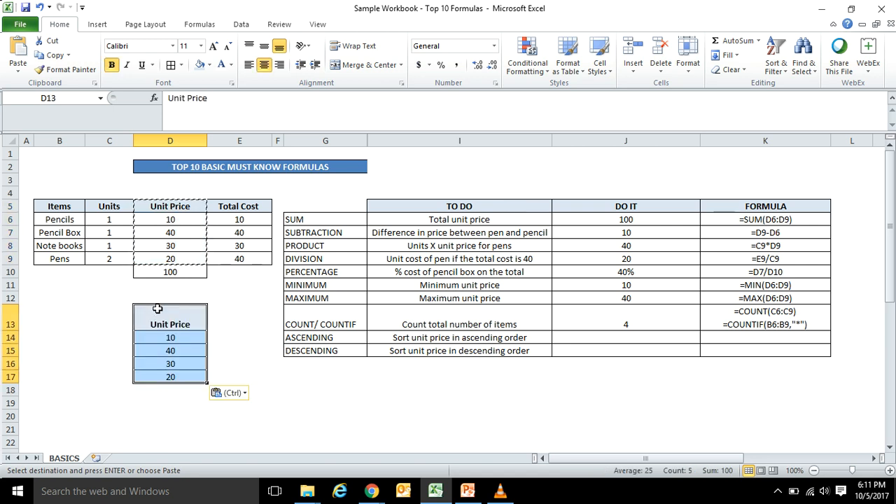
Step: Sort the copied Unit Price list in D13:D17 from smallest to largest, and again from largest to smallest
click(181, 324)
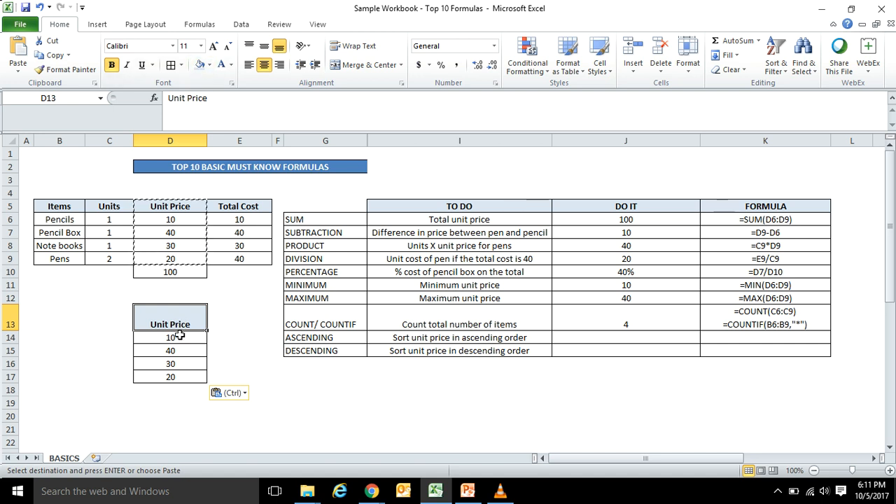
drag(176, 322, 185, 375)
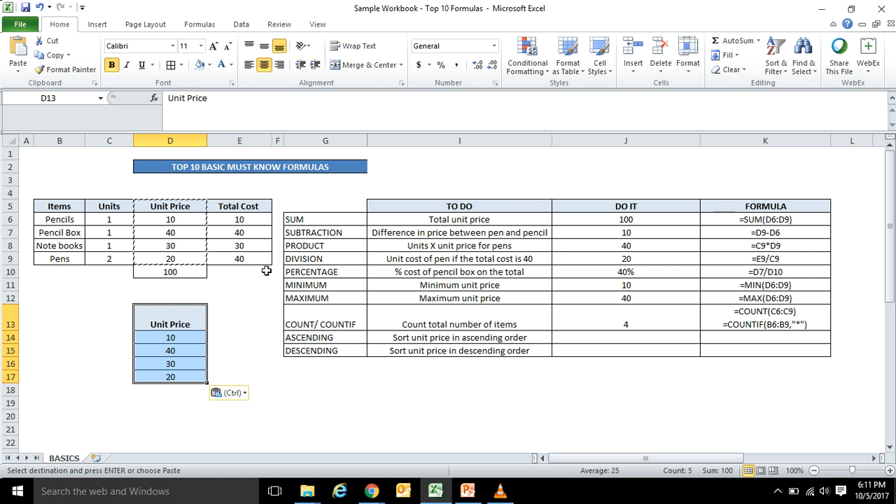
click(236, 26)
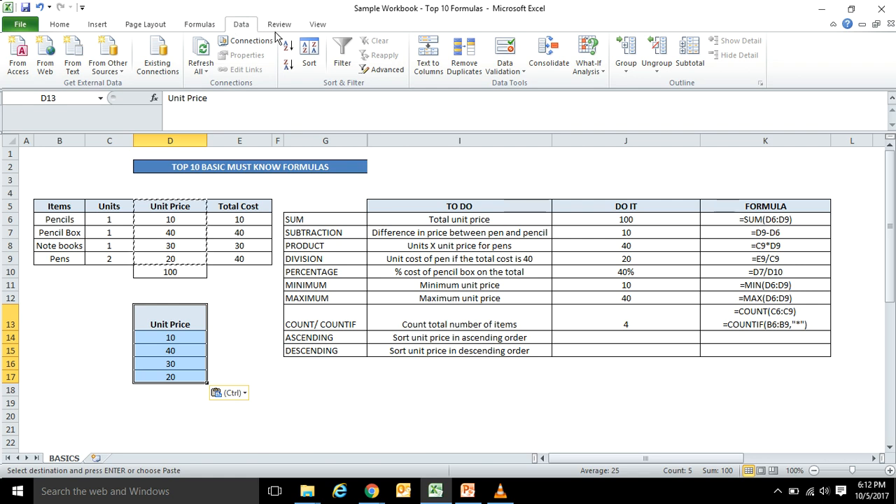
click(307, 64)
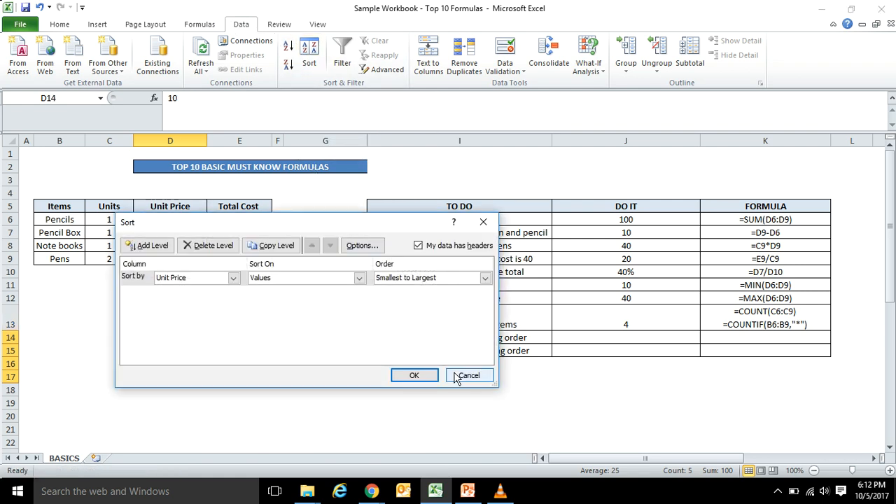
click(461, 377)
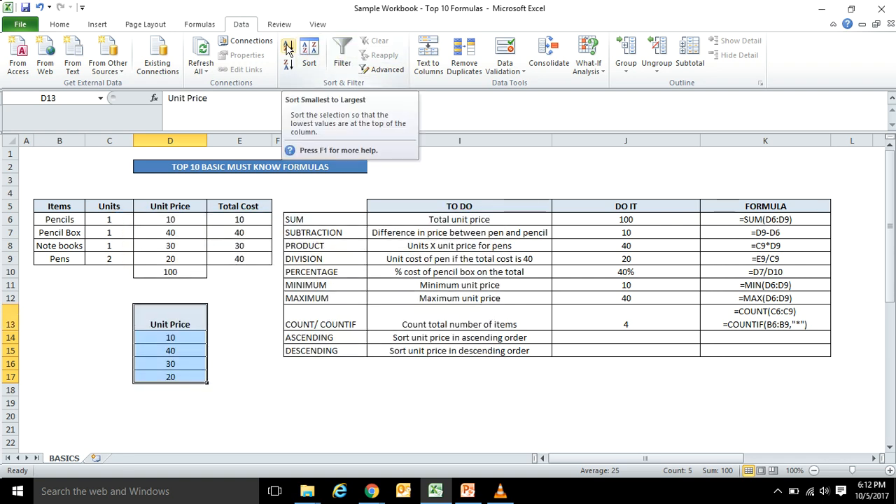
click(287, 48)
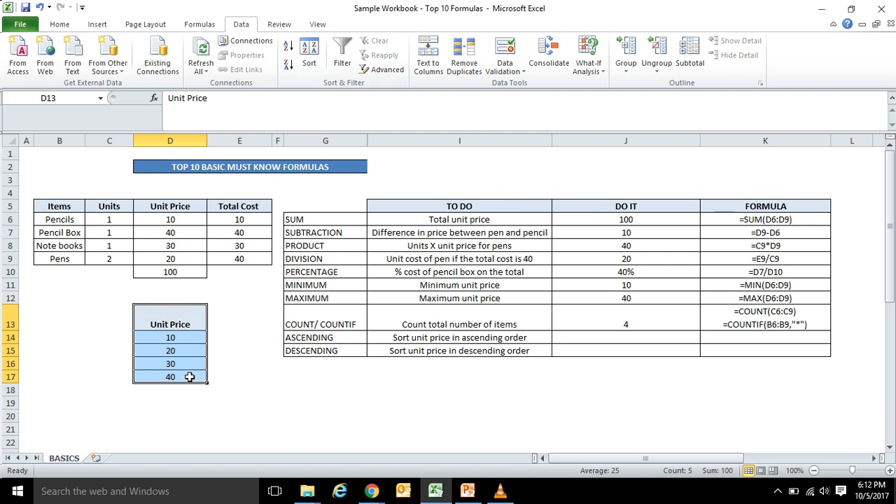
click(287, 67)
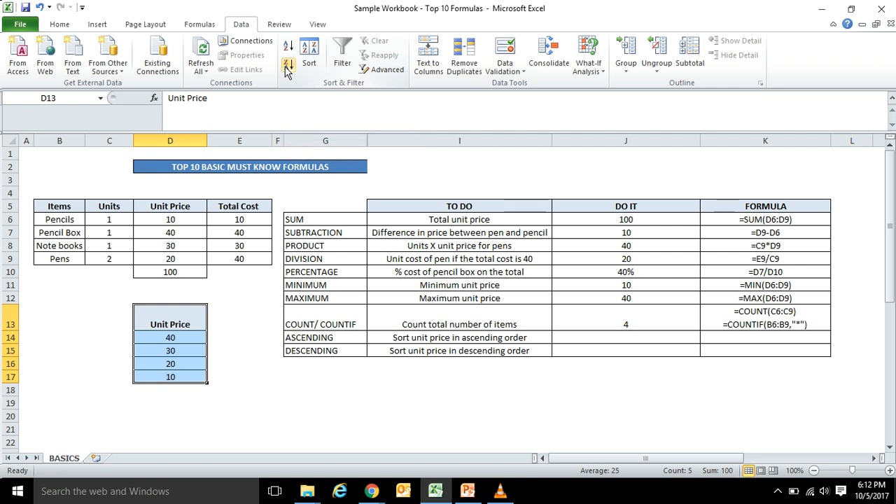
click(164, 338)
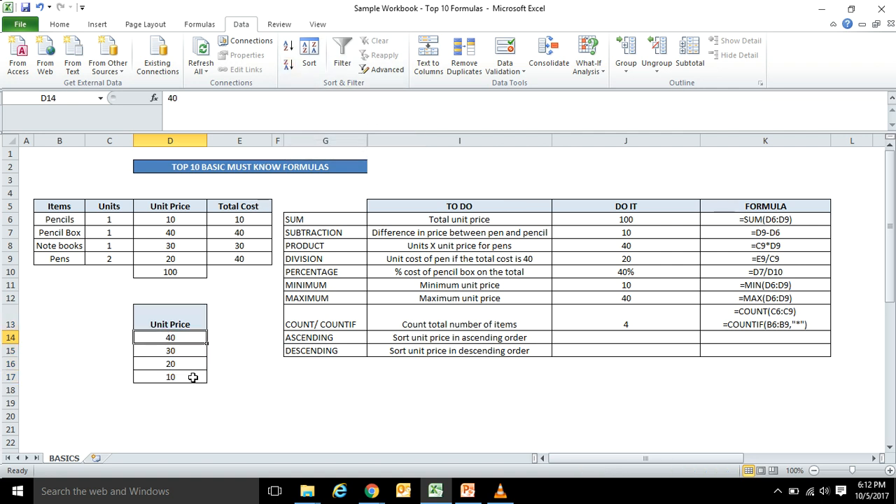
Step: Enter N/A as the DO IT entry for both the ASCENDING and DESCENDING rows, J14 and J15
click(608, 336)
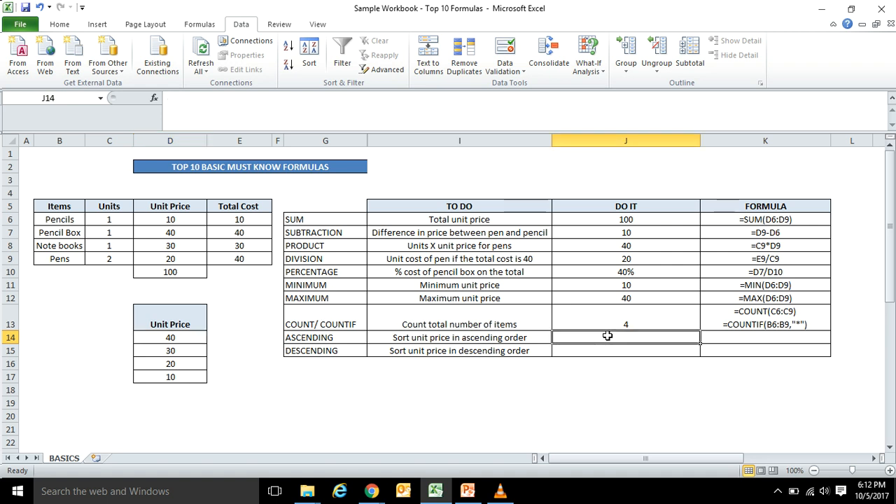
text(N/)
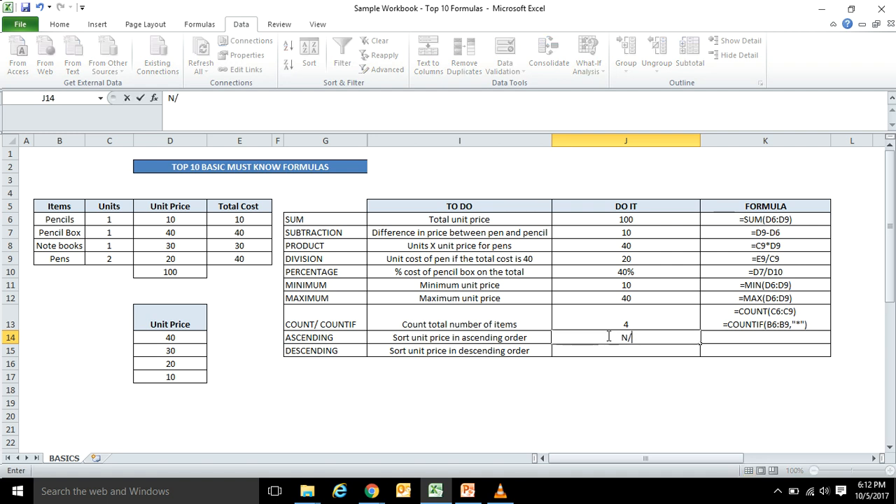
text(A)
key(Return)
click(607, 337)
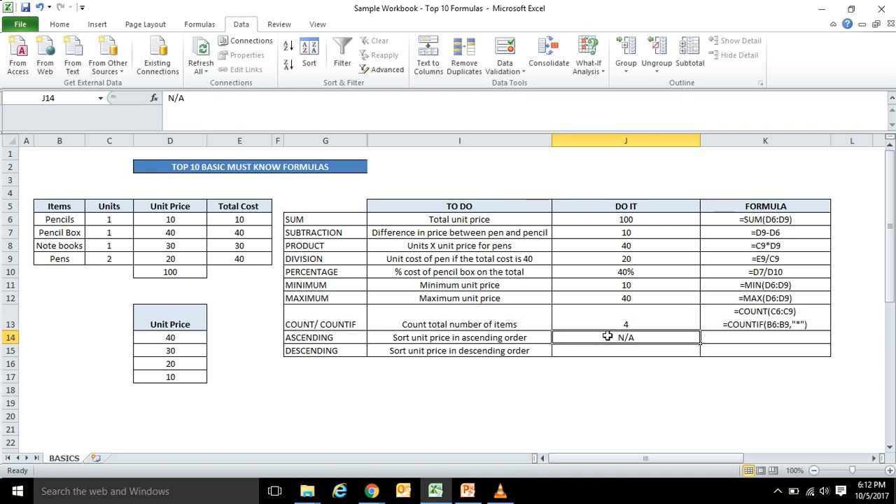
key(ctrl+c)
key(Down)
key(ctrl+v)
Step: Begin the ASCENDING row's FORMULA entry in K14 with the text Data +
key(Right)
key(Up)
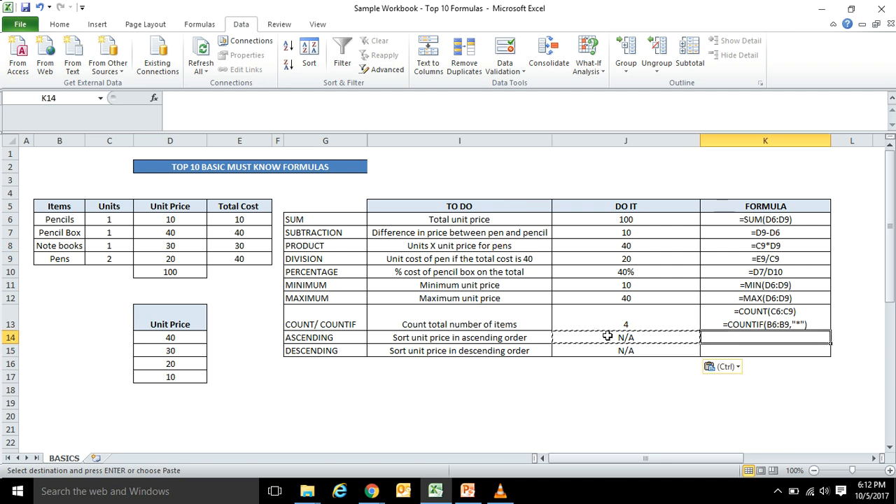
text(Dag)
key(BackSpace)
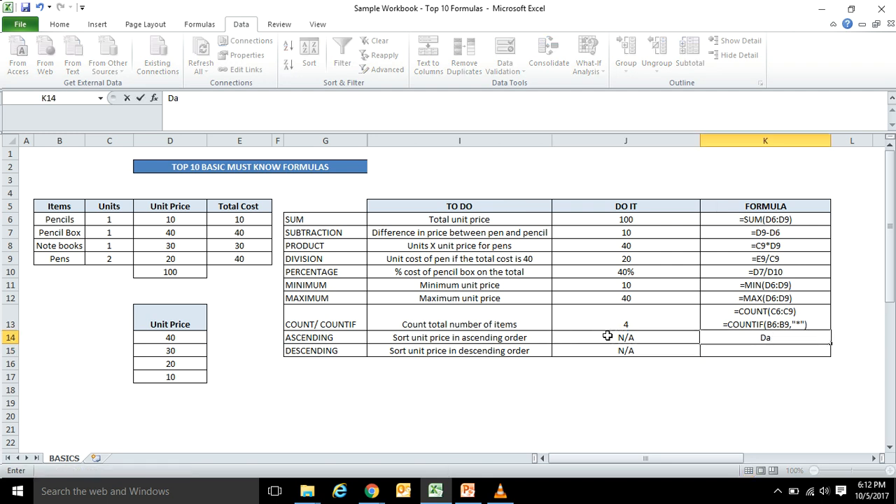
text(ta +)
key(Up)
key(Up)
key(Up)
key(Up)
key(Up)
key(Up)
key(Up)
key(Up)
key(Up)
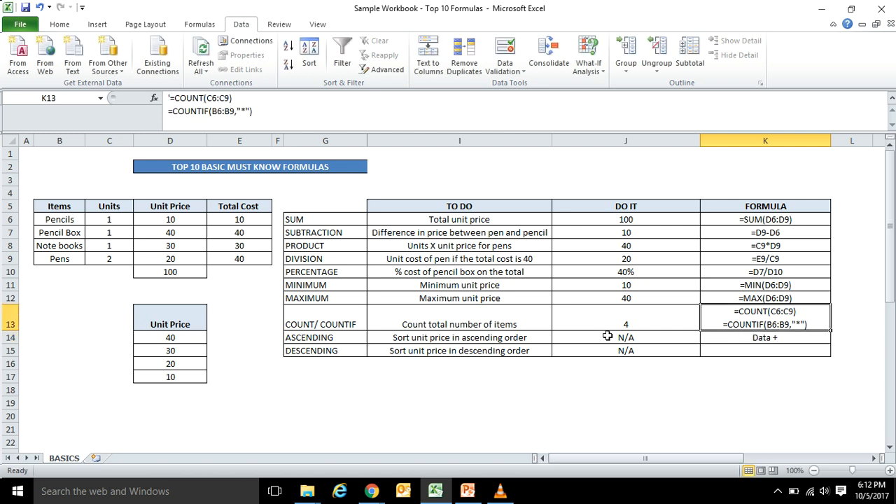
key(Down)
key(Down)
key(Down)
key(Down)
key(Down)
key(Down)
key(Down)
key(Down)
key(Down)
key(Down)
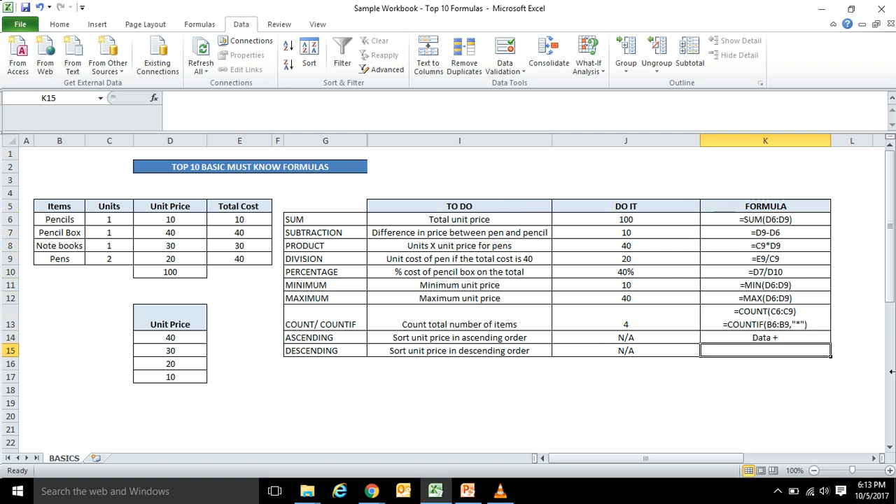
Step: Complete the ASCENDING row's FORMULA entry in K14 as Data + AZ and copy its full text
click(804, 334)
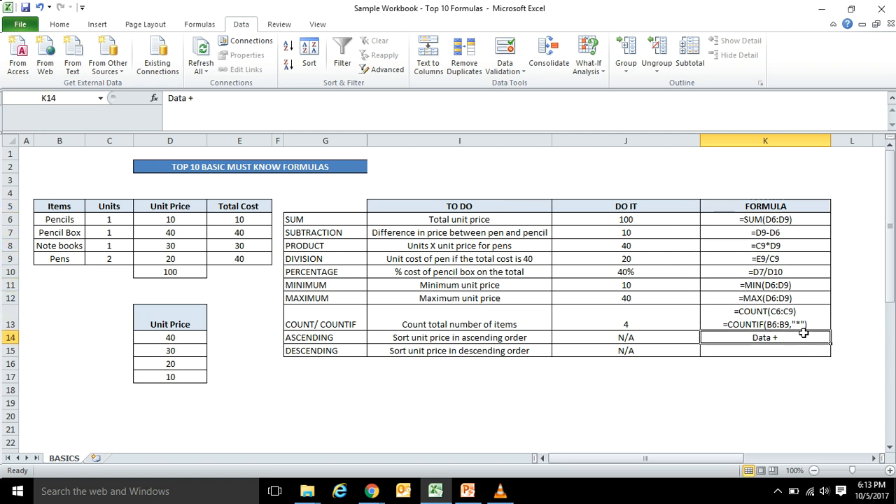
click(338, 103)
text(A)
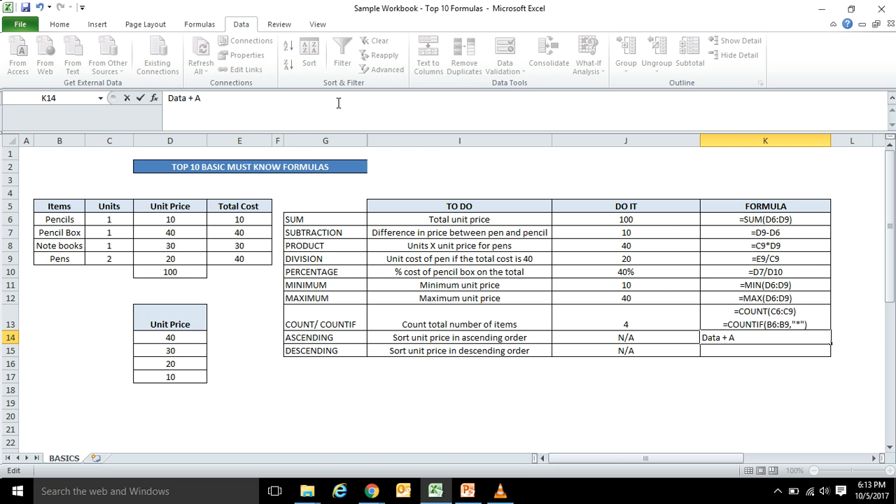
text(Z)
key(shift+Left)
key(shift+Left)
key(shift+Left)
key(shift+Left)
key(shift+Left)
key(shift+Left)
key(shift+Left)
key(shift+Left)
key(shift+Left)
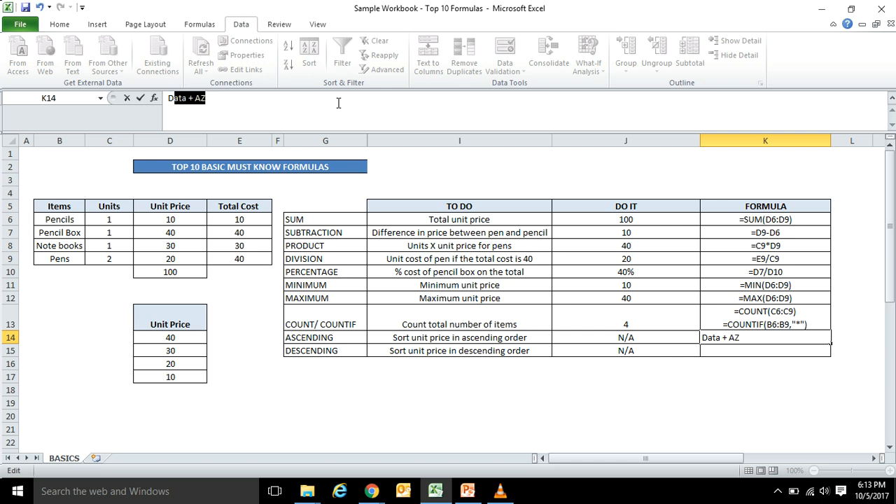
key(Return)
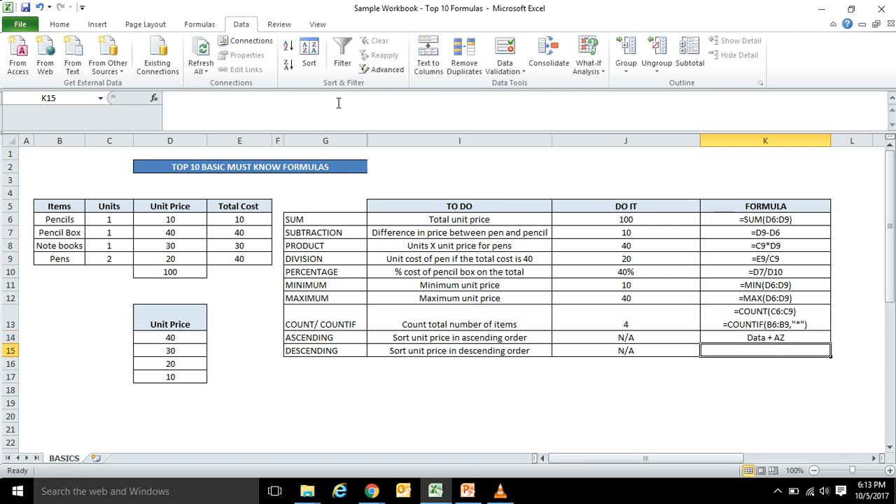
Step: Paste the copied text into K15 as the DESCENDING row's FORMULA entry and change it to Data + ZA
double_click(774, 350)
key(ctrl+v)
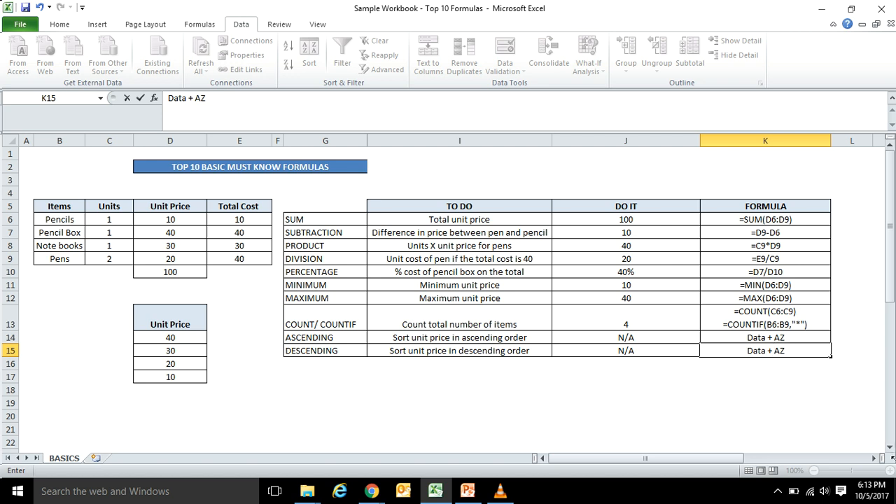
key(BackSpace)
key(BackSpace)
text(ZA)
click(436, 416)
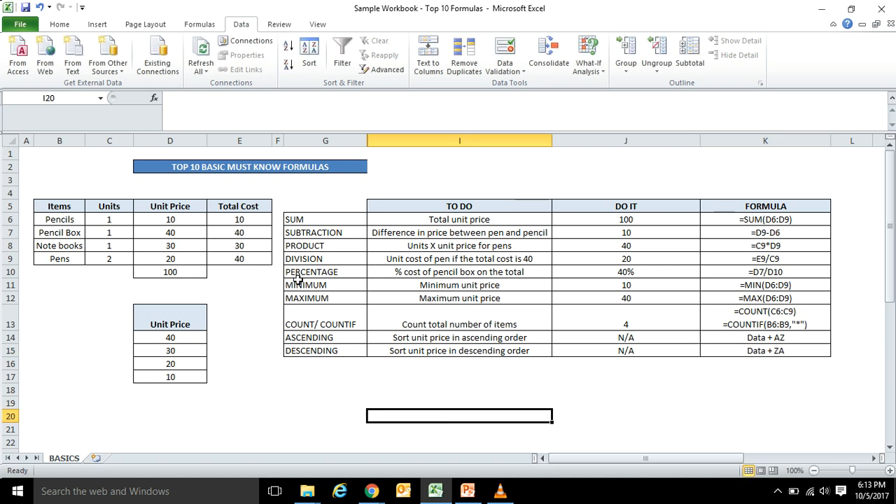